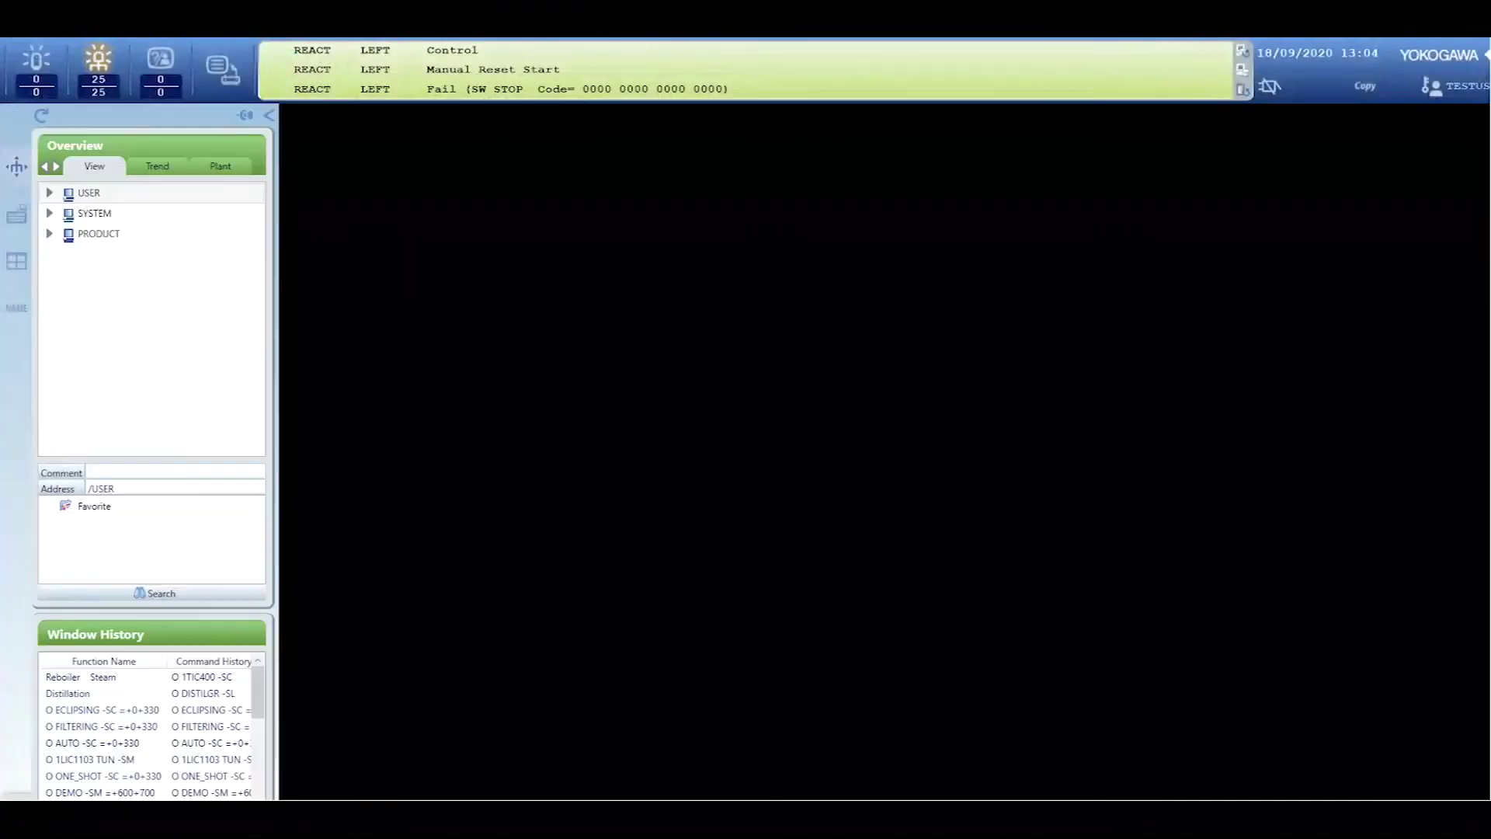
- Expand USER in the Overview navigator and open the DISTILGR Distillation Column graphic
click(49, 192)
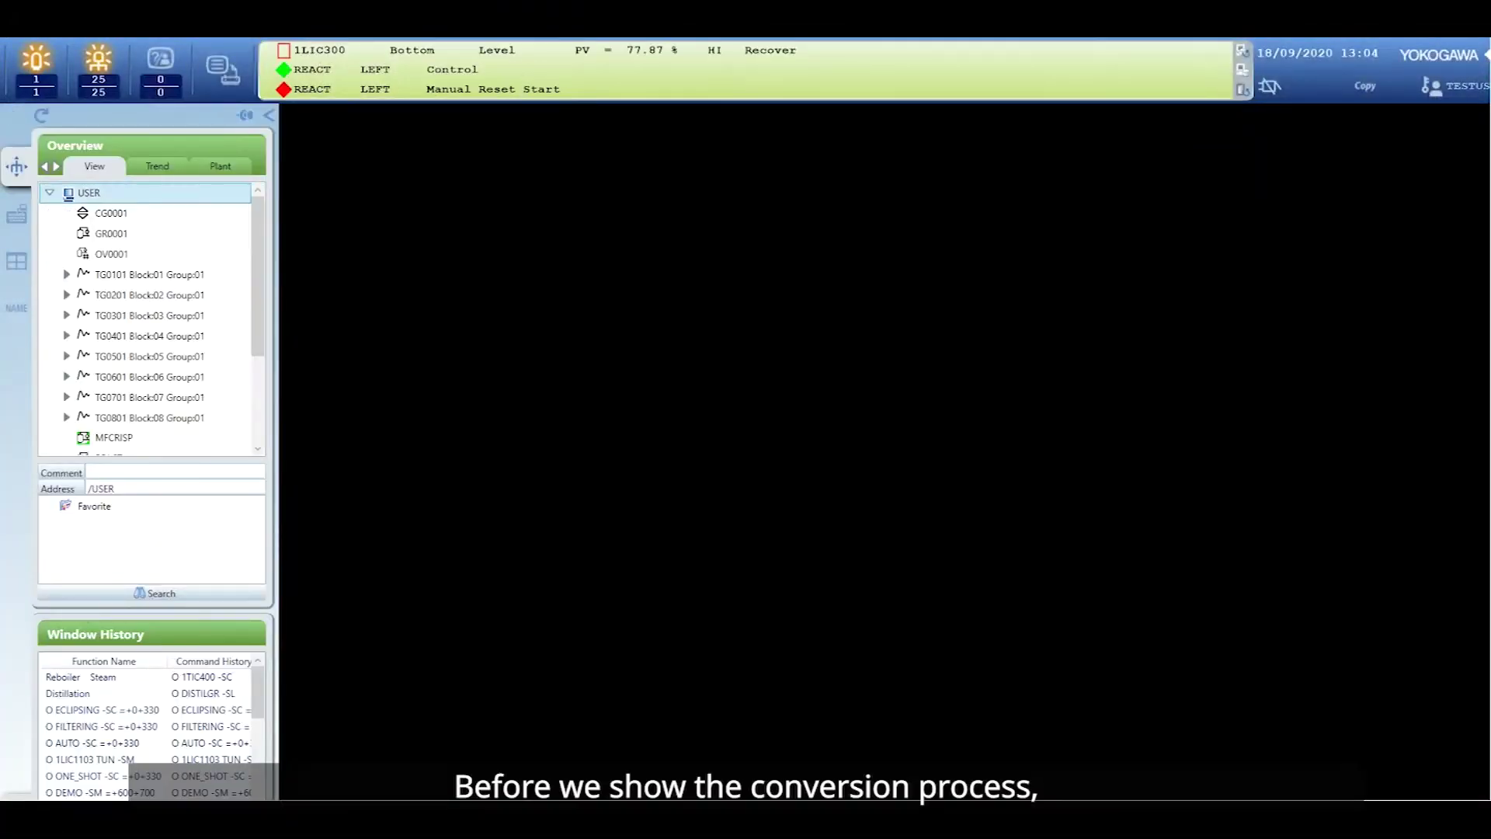
drag(257, 276, 257, 361)
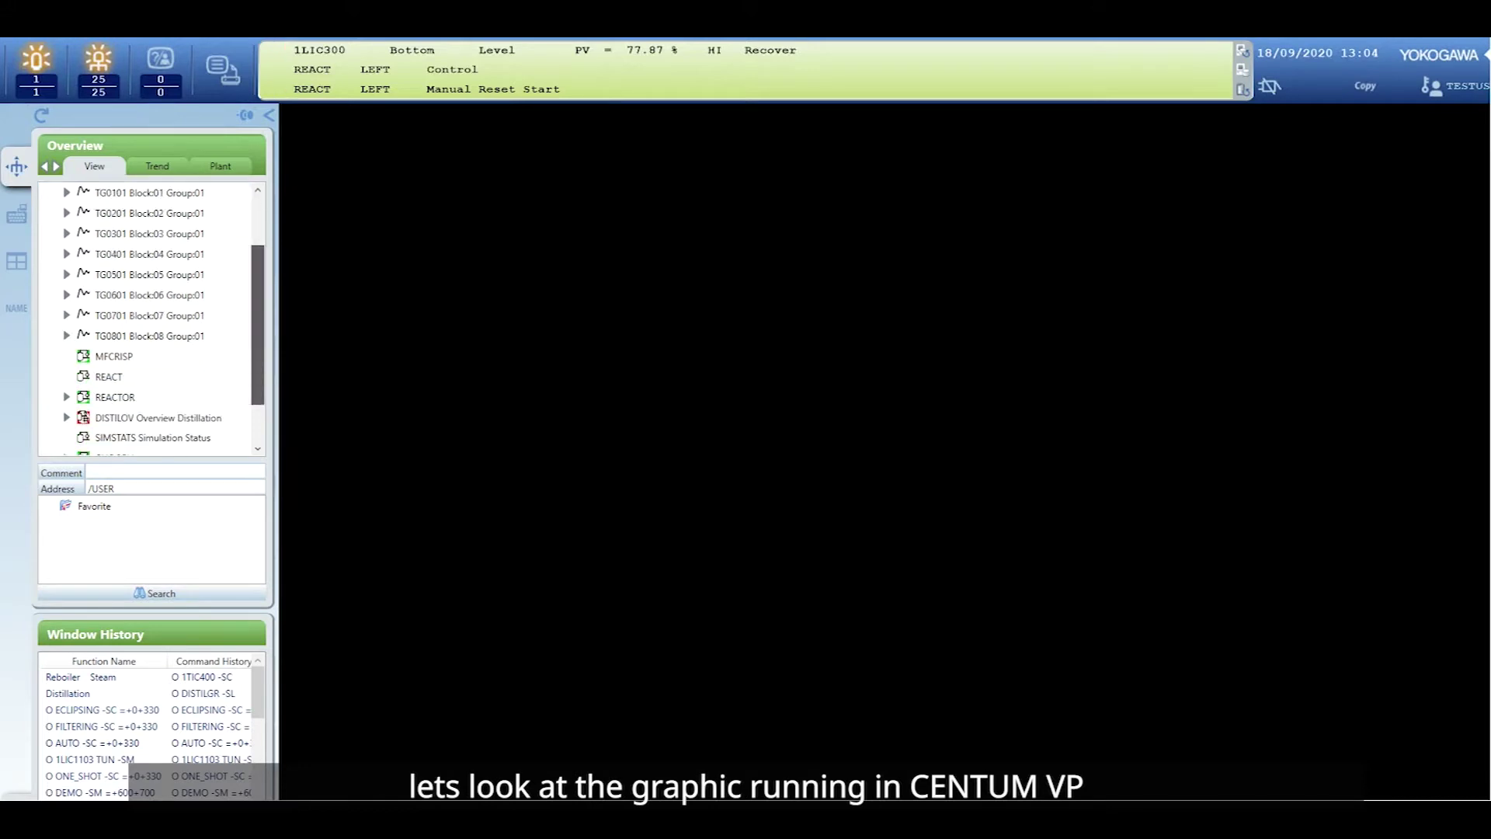
double_click(155, 356)
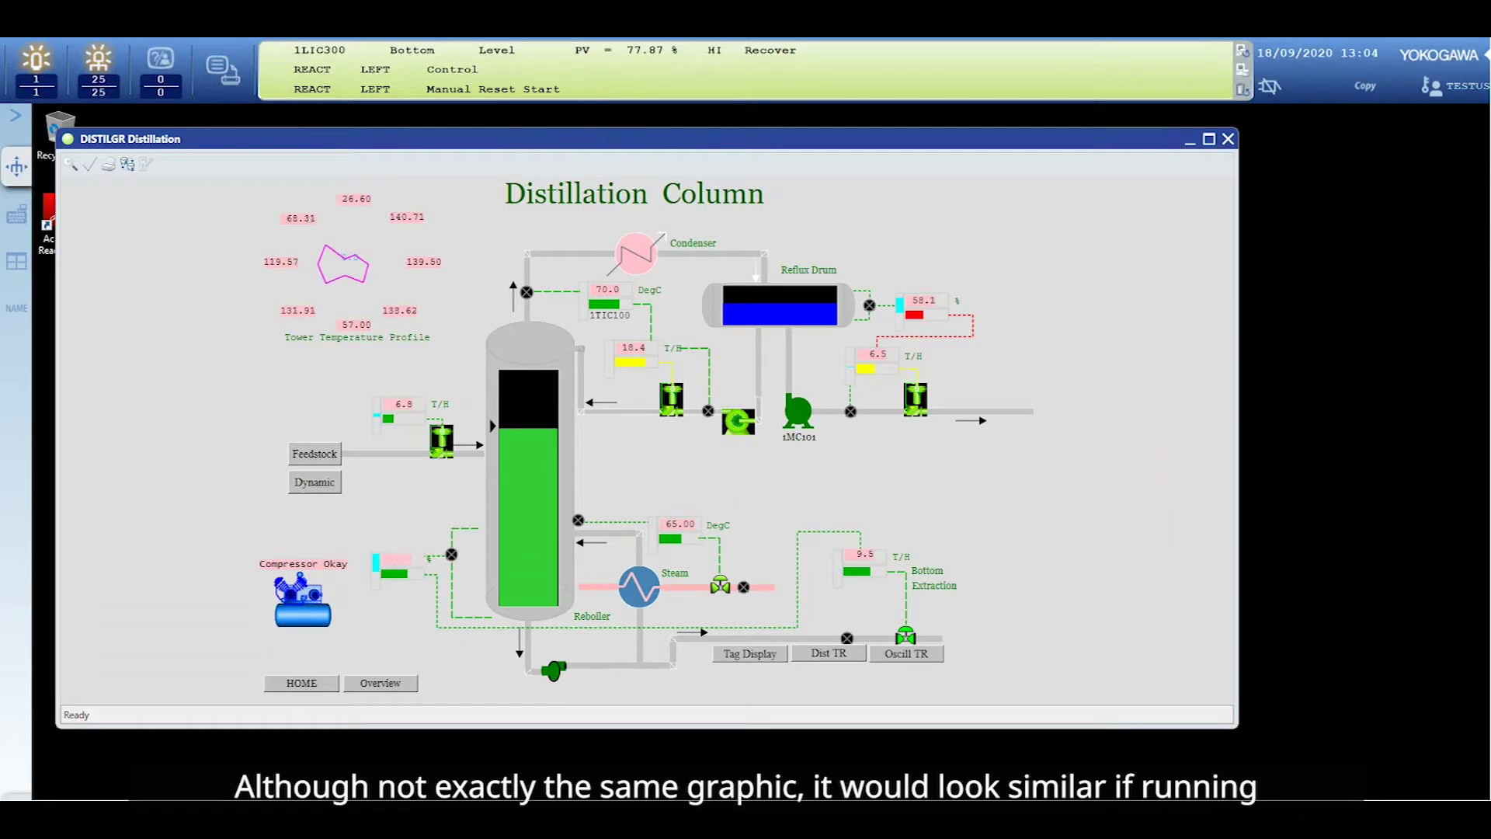
- Turn Tag Display ON on the distillation graphic and set crude input flow to 12.5 T/Hr
click(749, 653)
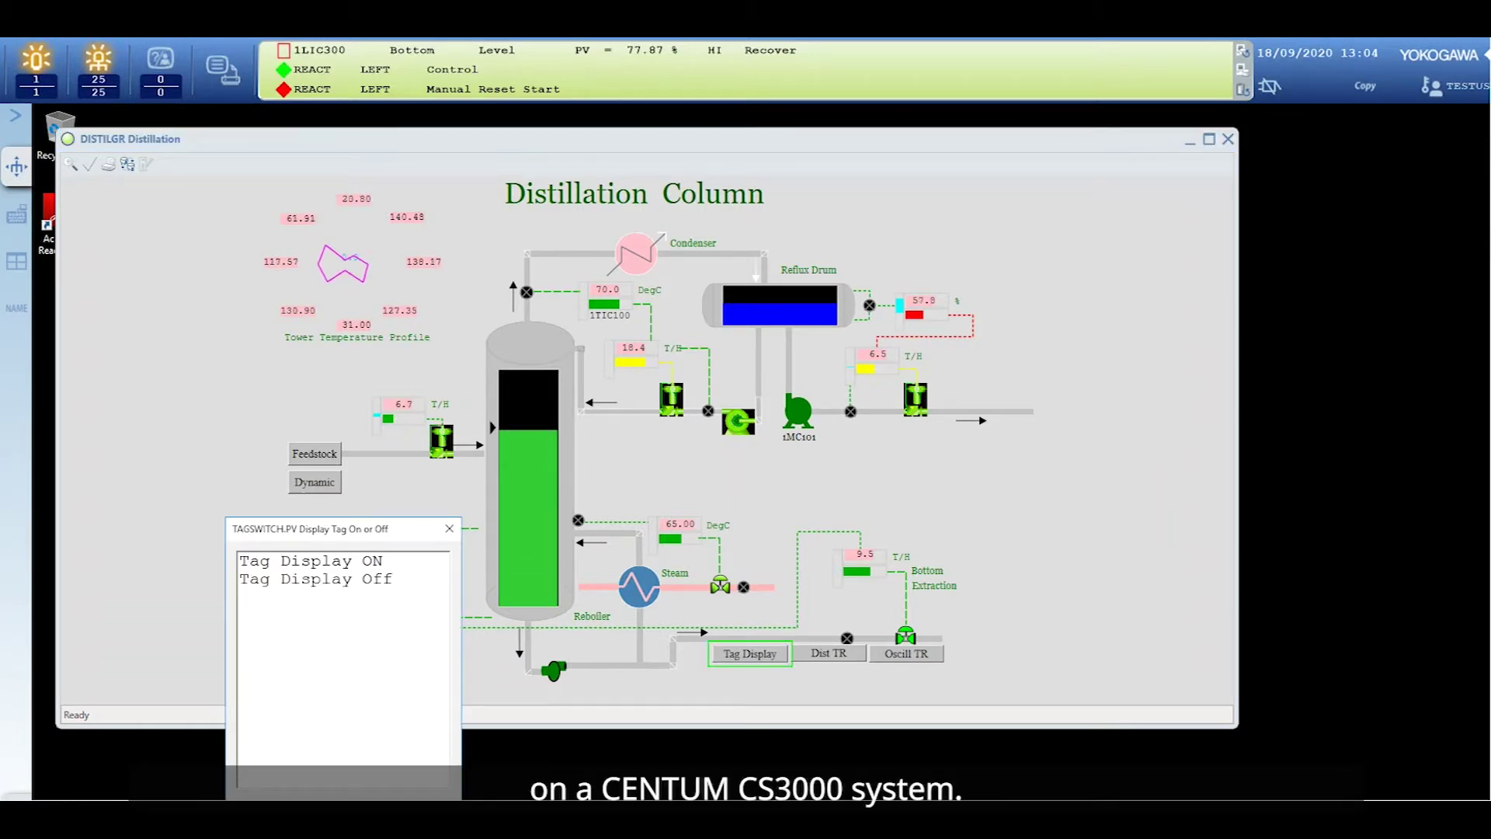
click(311, 560)
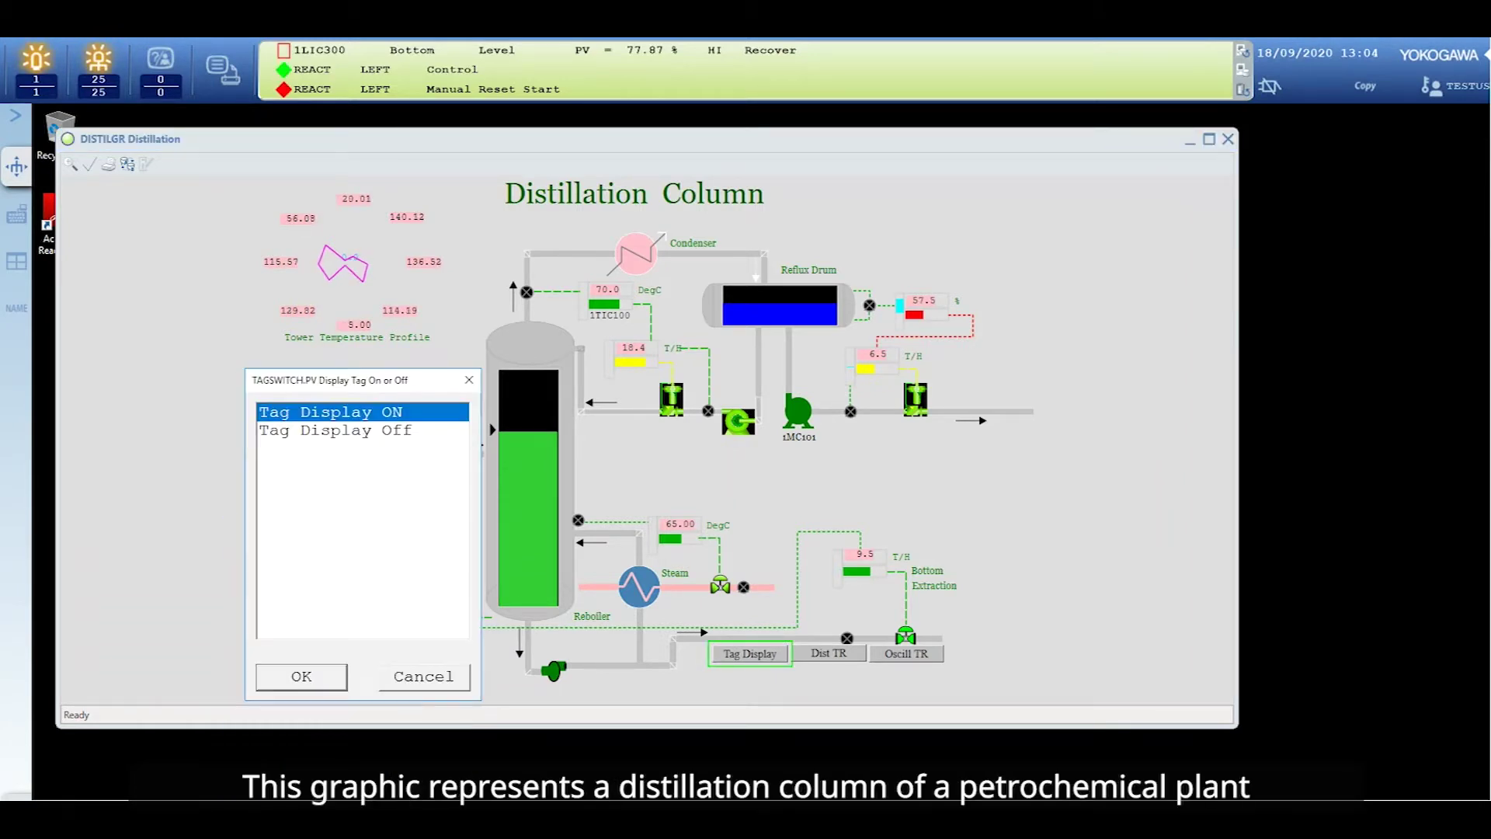
click(305, 675)
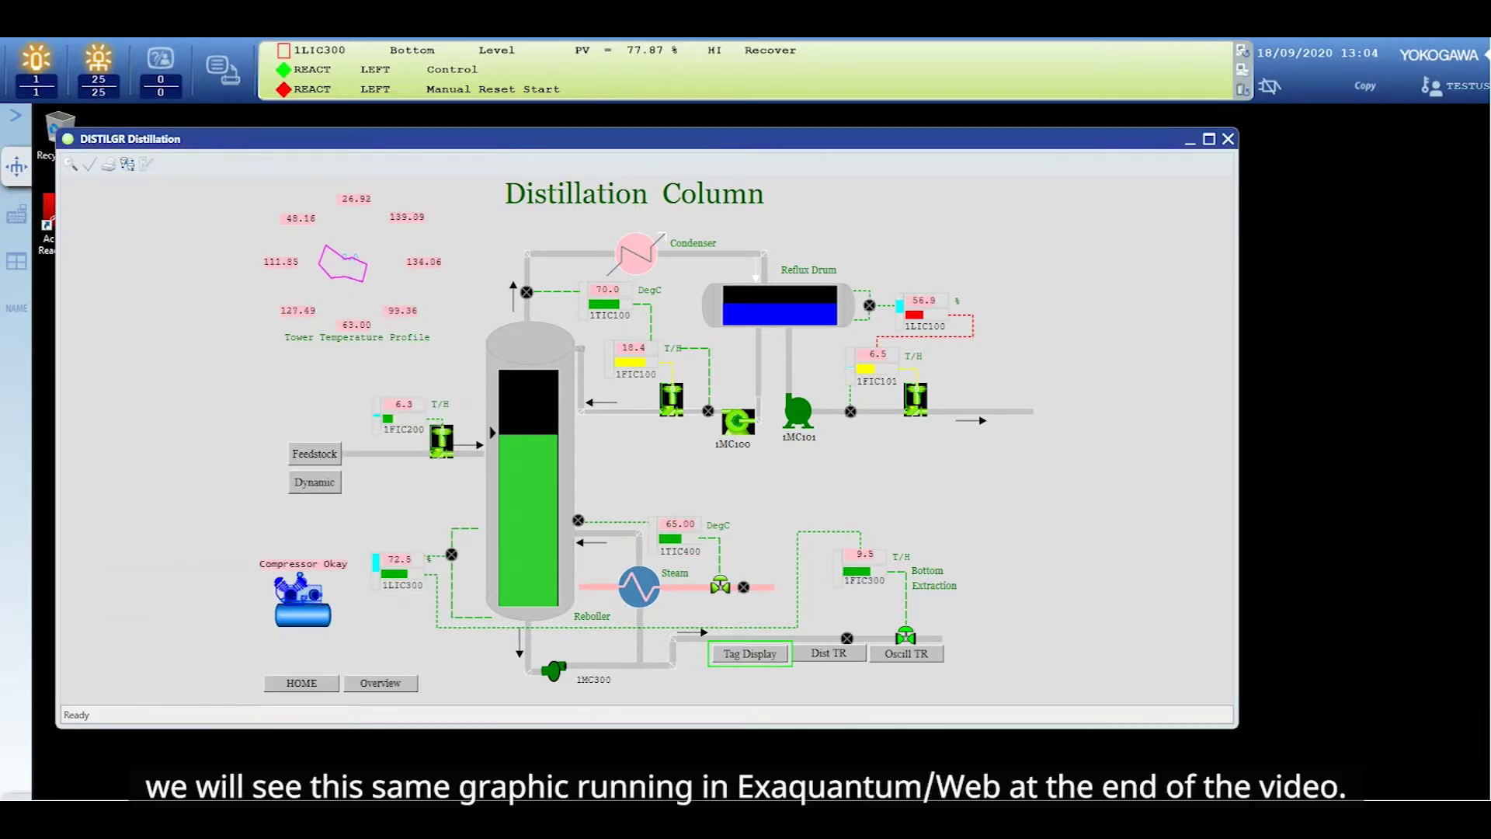
click(315, 453)
click(419, 458)
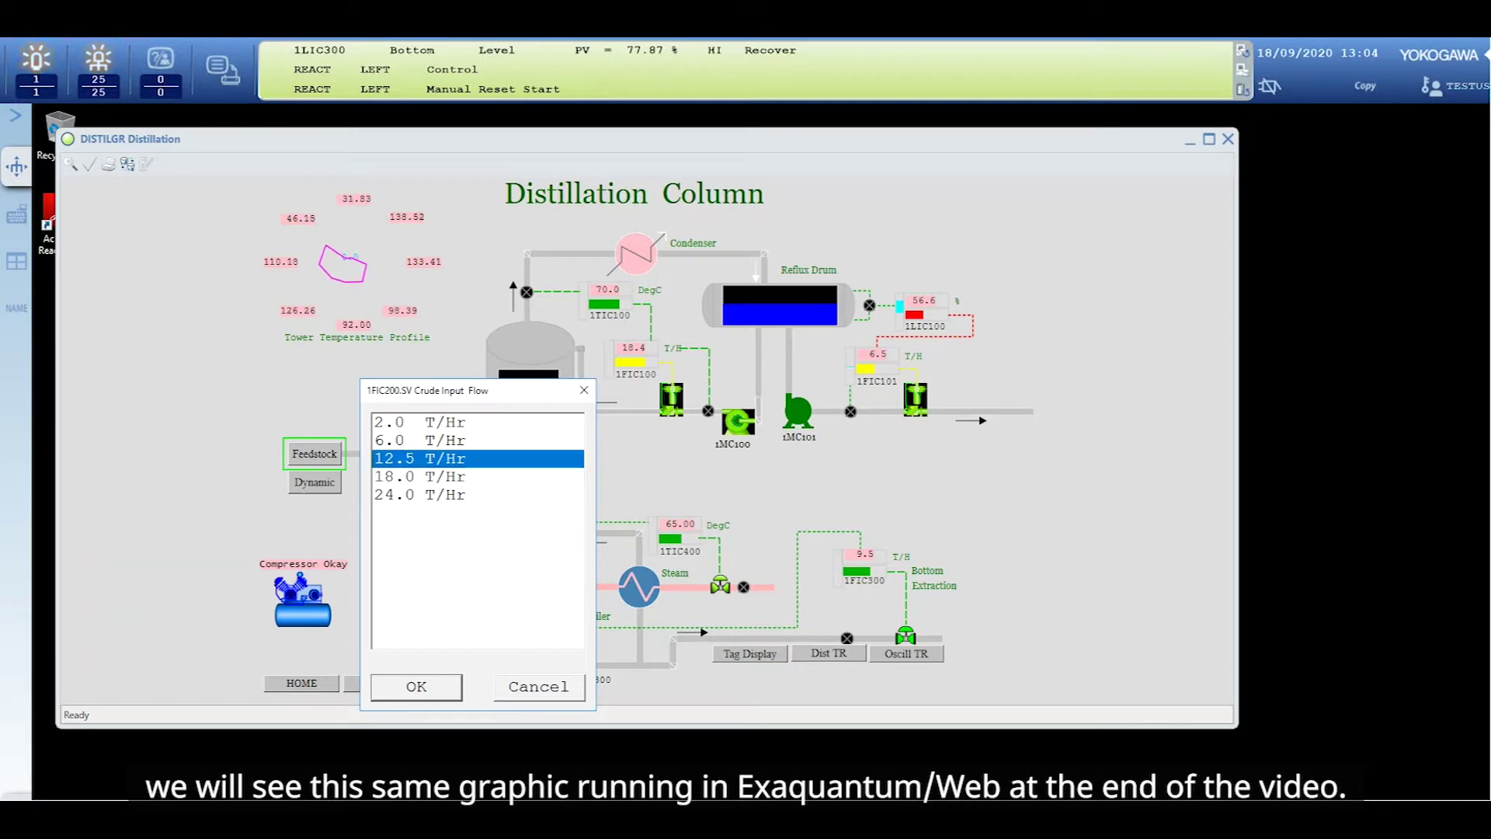
click(416, 686)
- Reapply Tag Display ON and the 12.5 T/Hr feed, then open the 1TIC400 Reboiler Steam faceplate
click(749, 653)
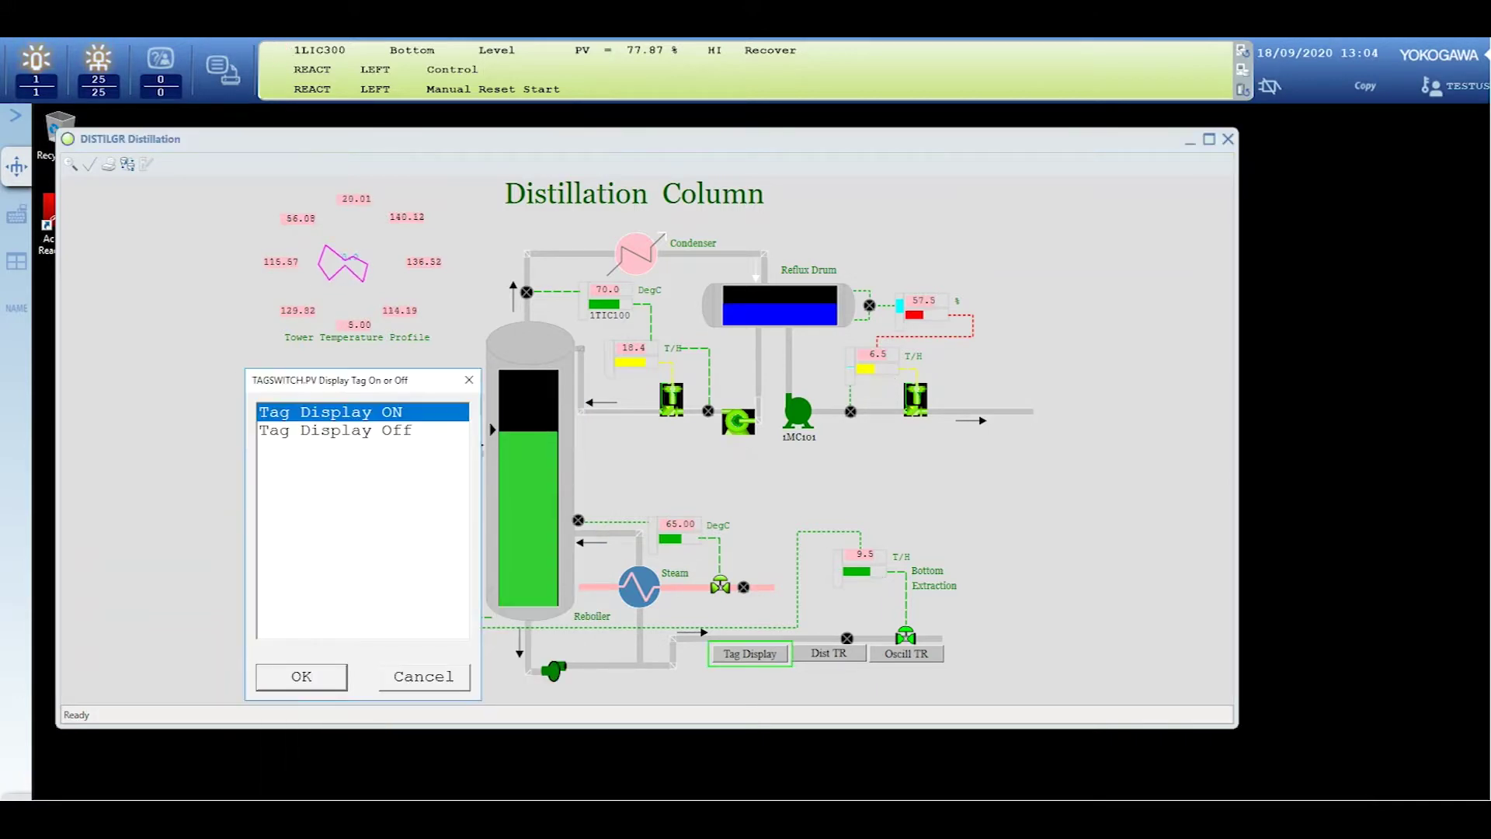
click(302, 675)
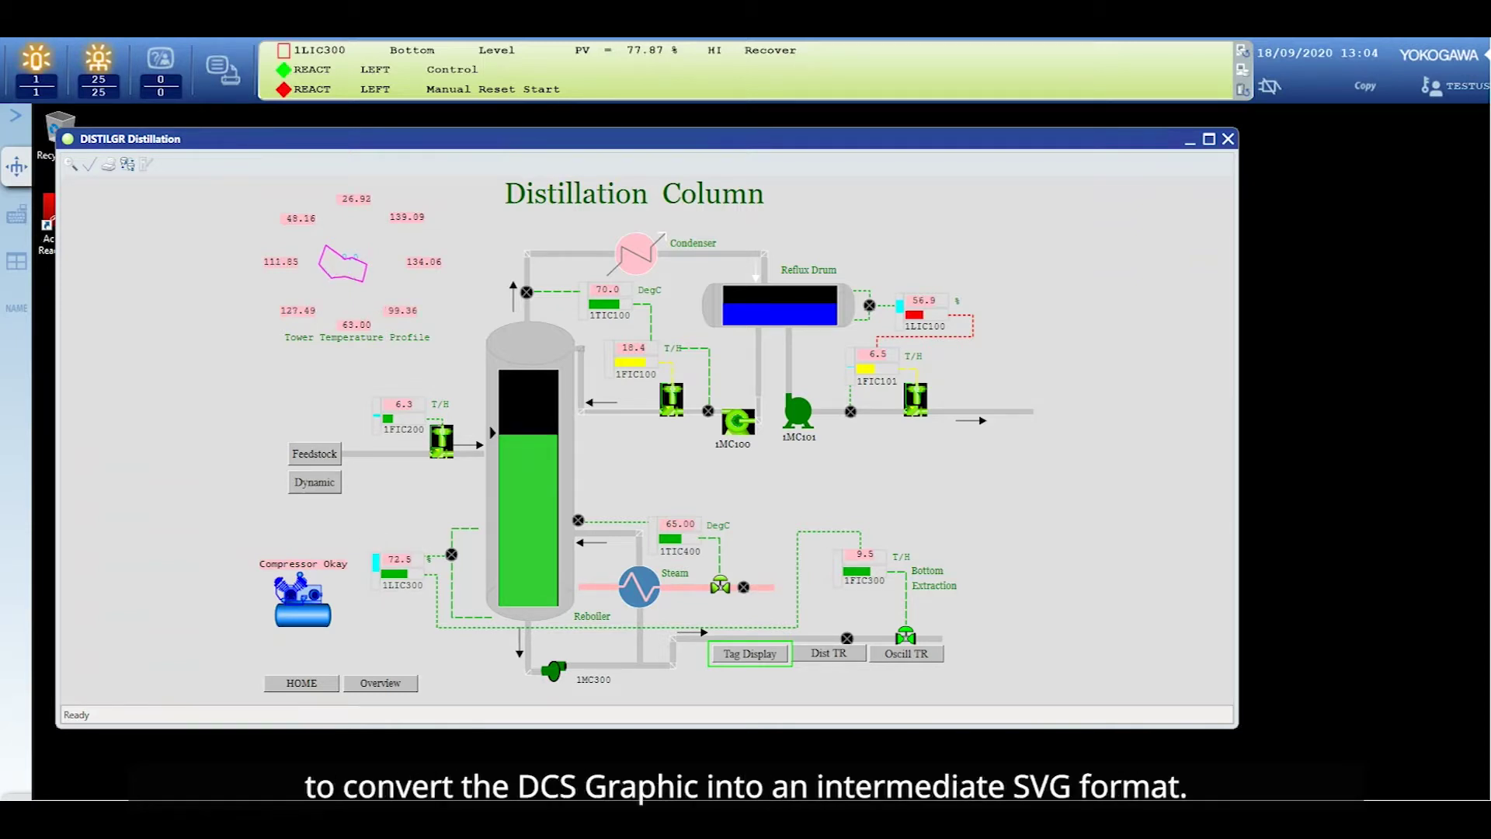
click(314, 453)
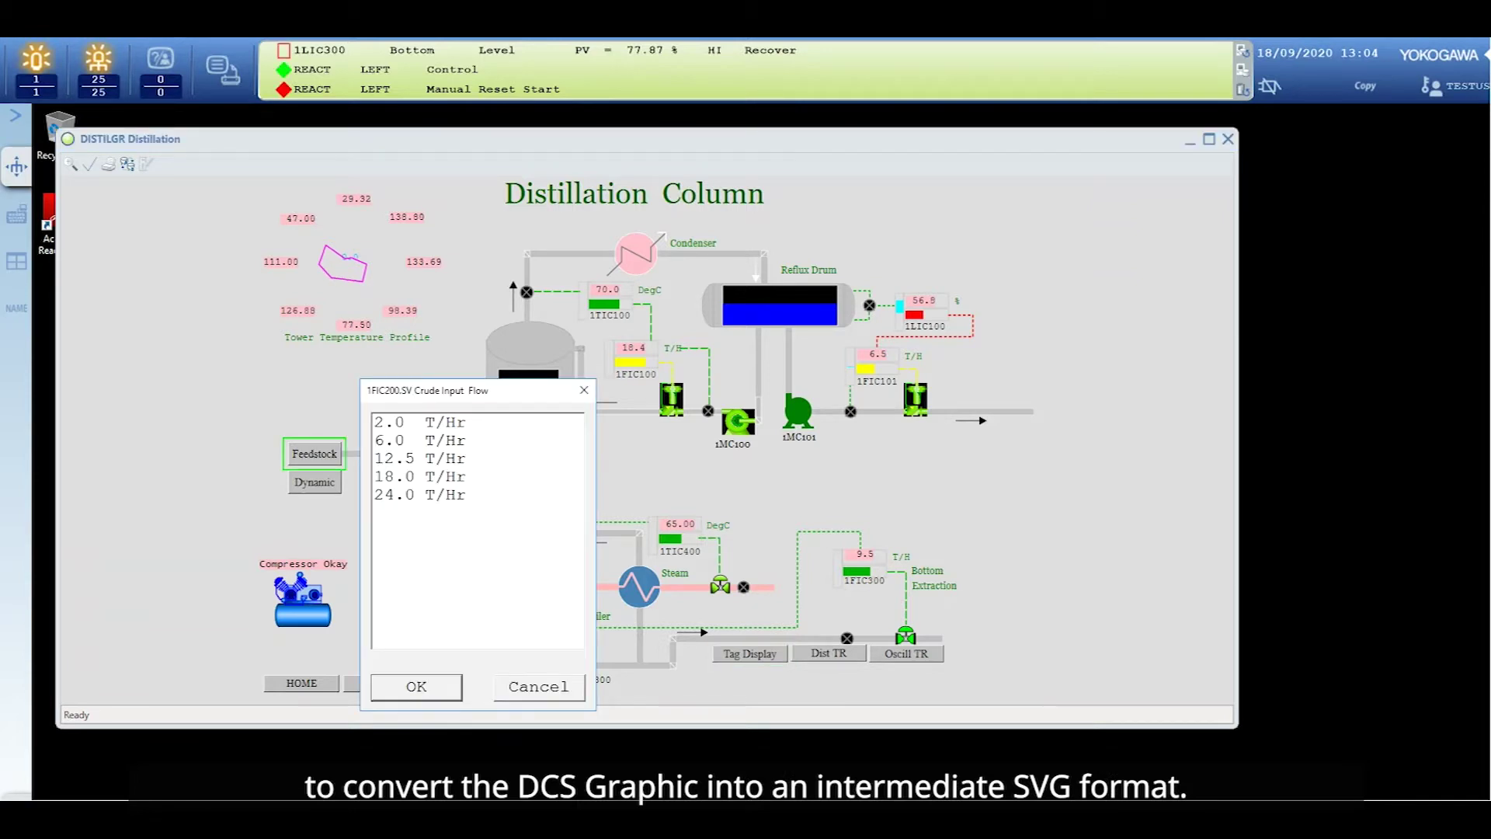
click(419, 458)
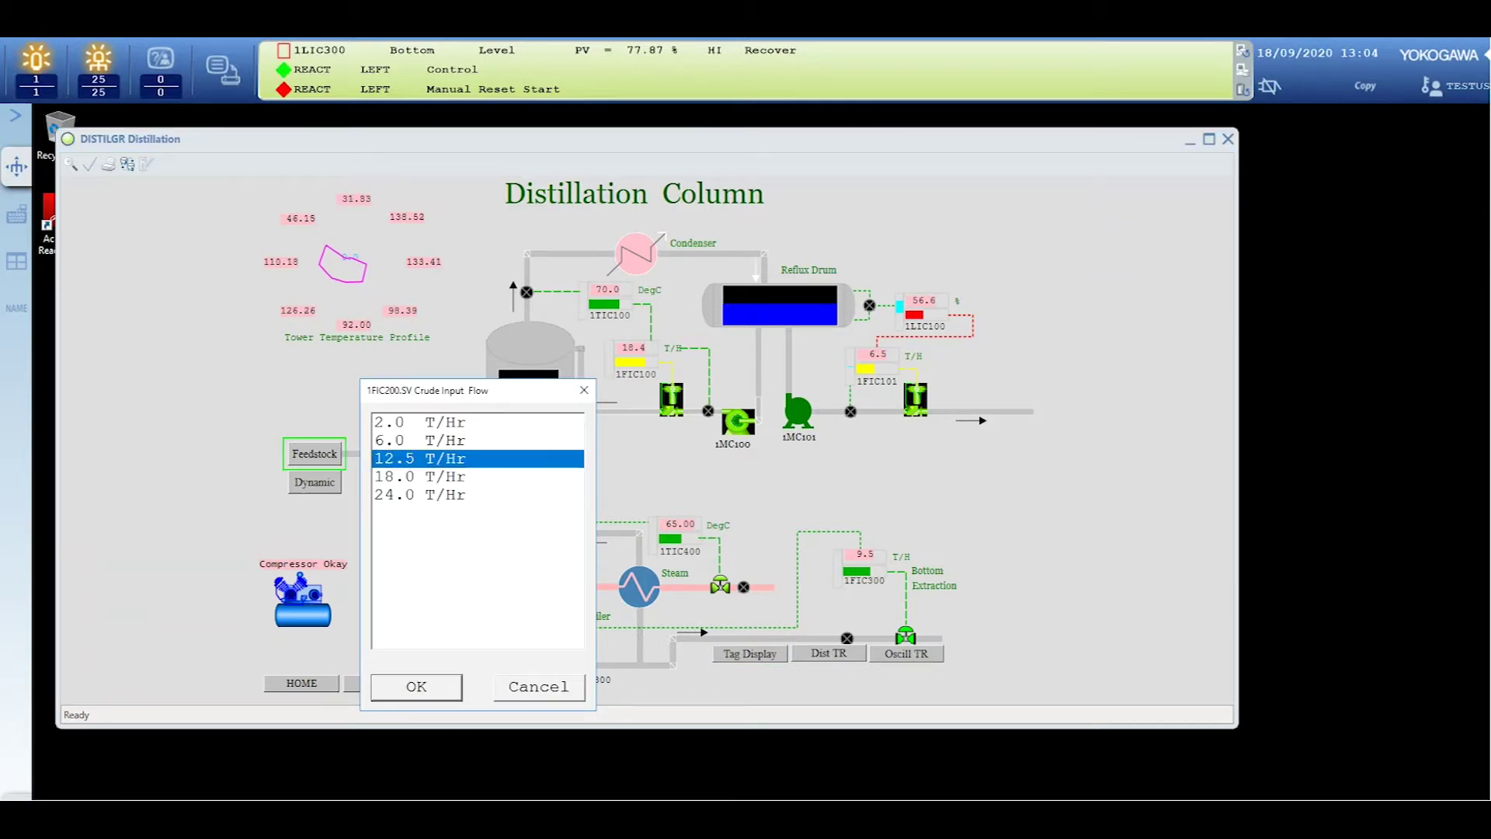
click(417, 686)
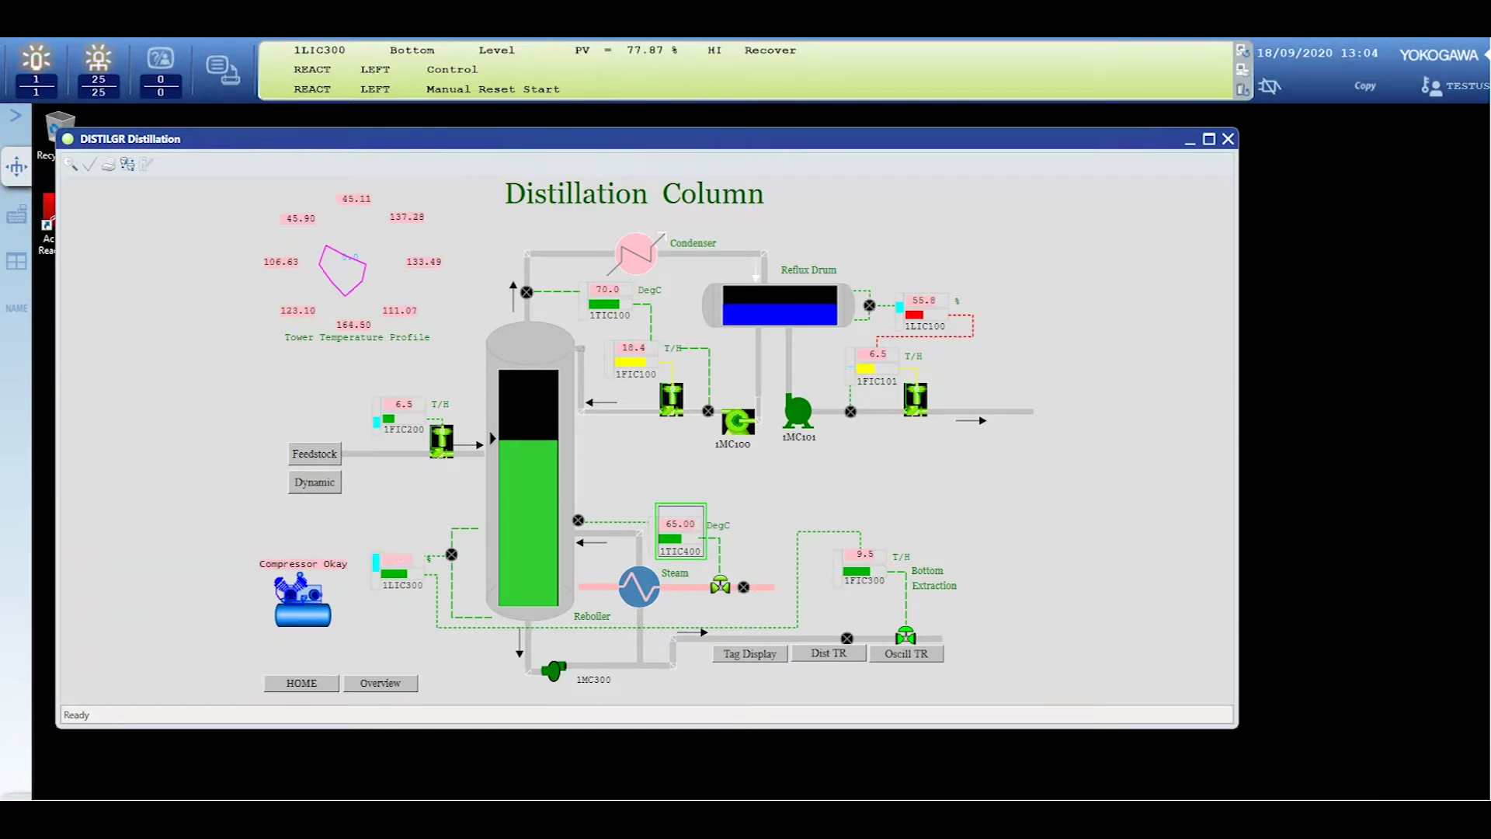
click(680, 531)
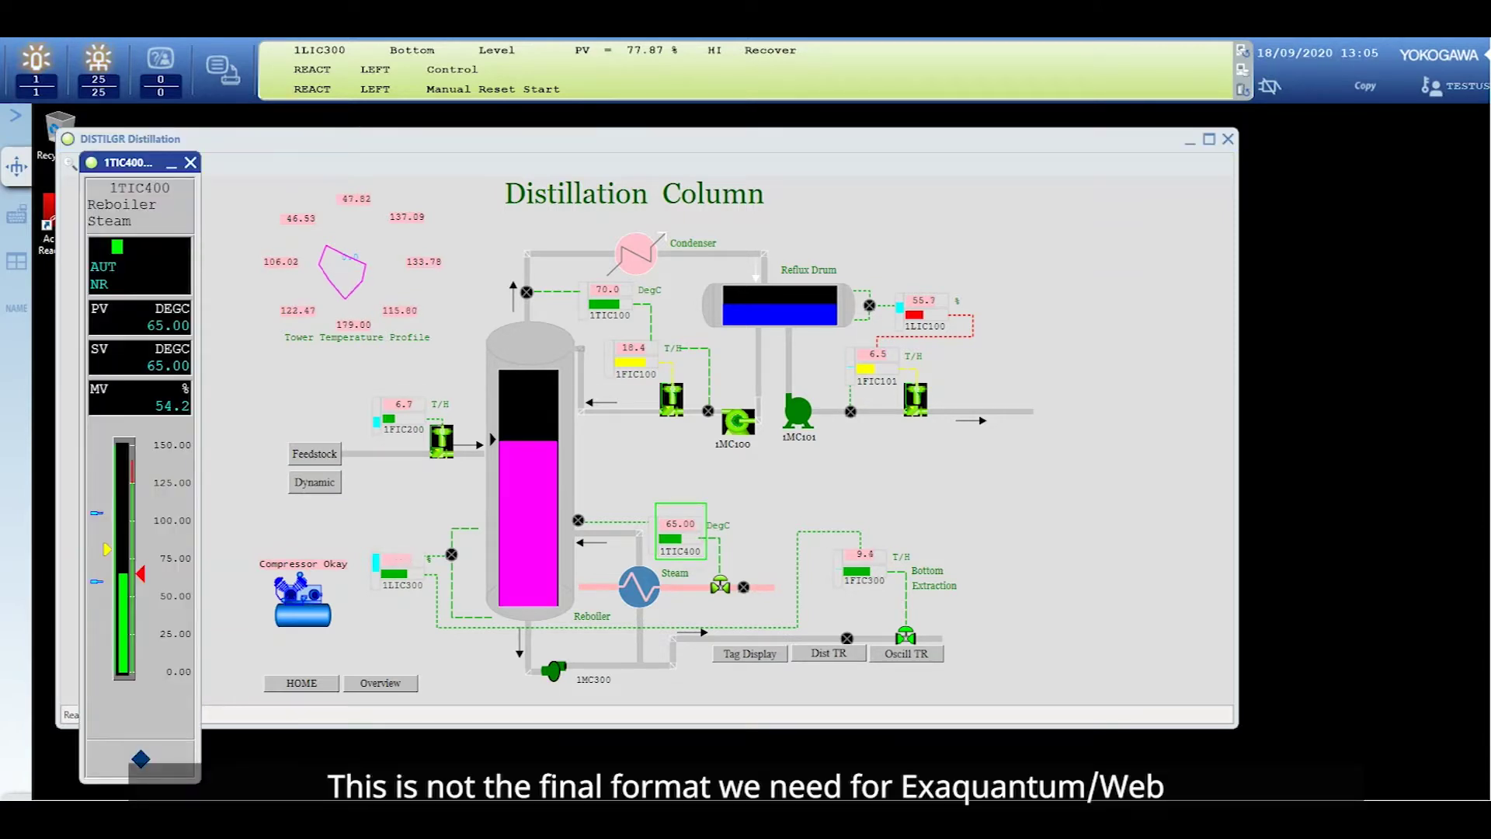
- Enter 70 DEGC as the 1TIC400 setpoint, then close the entry window and faceplate
click(139, 357)
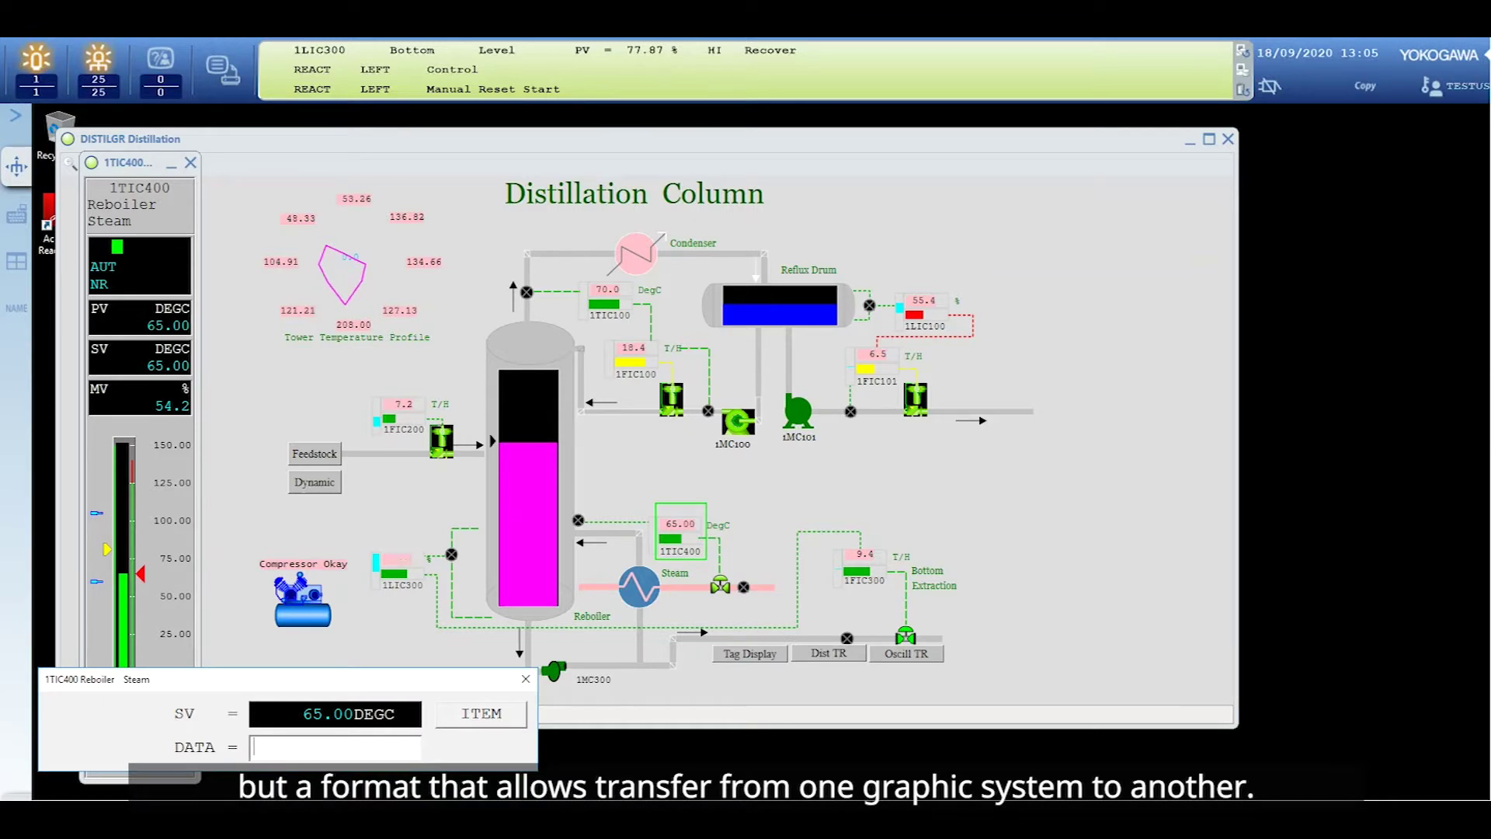
text(7)
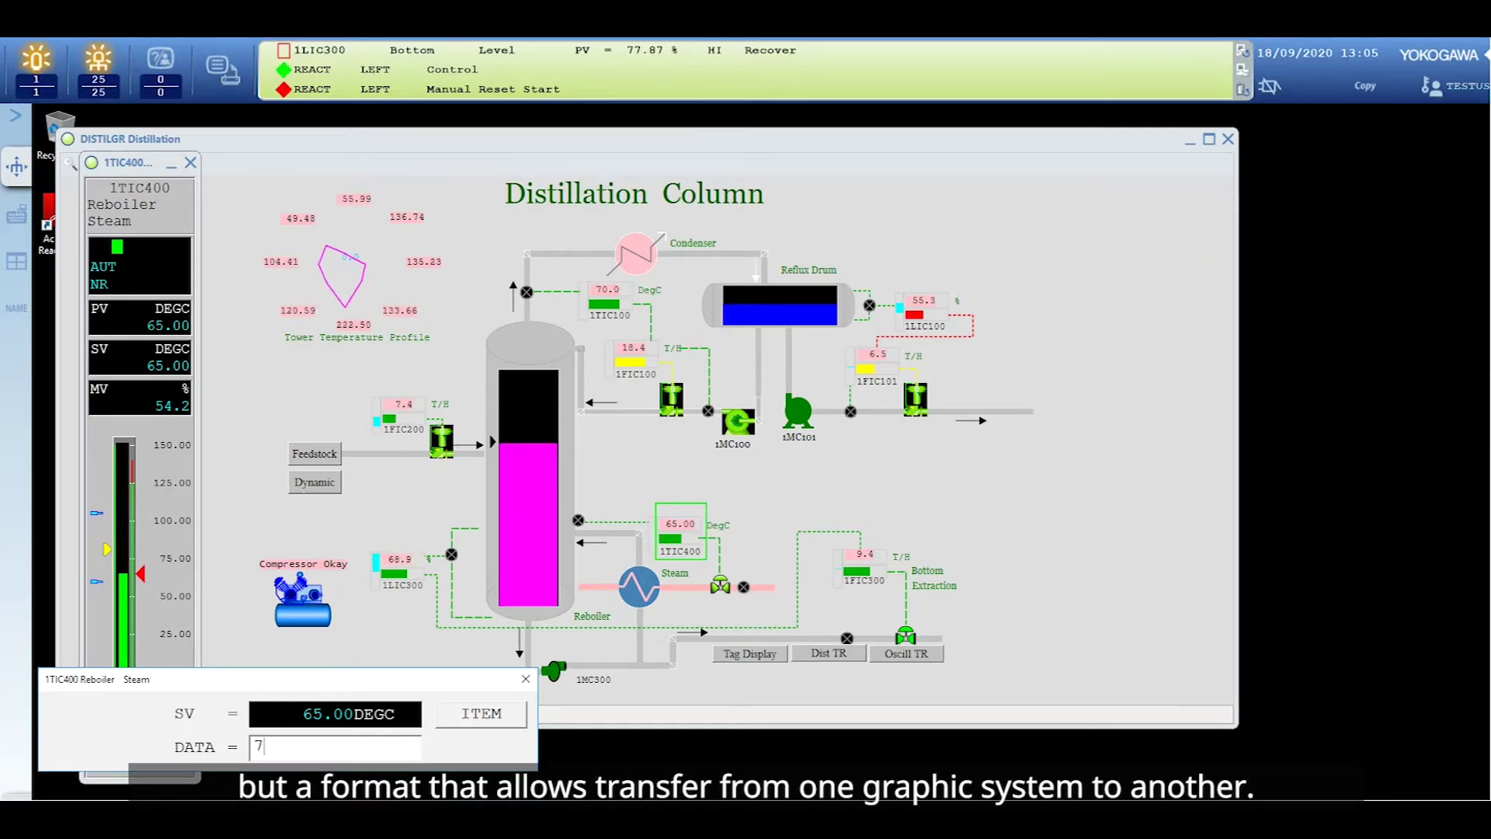
text(0)
key(Return)
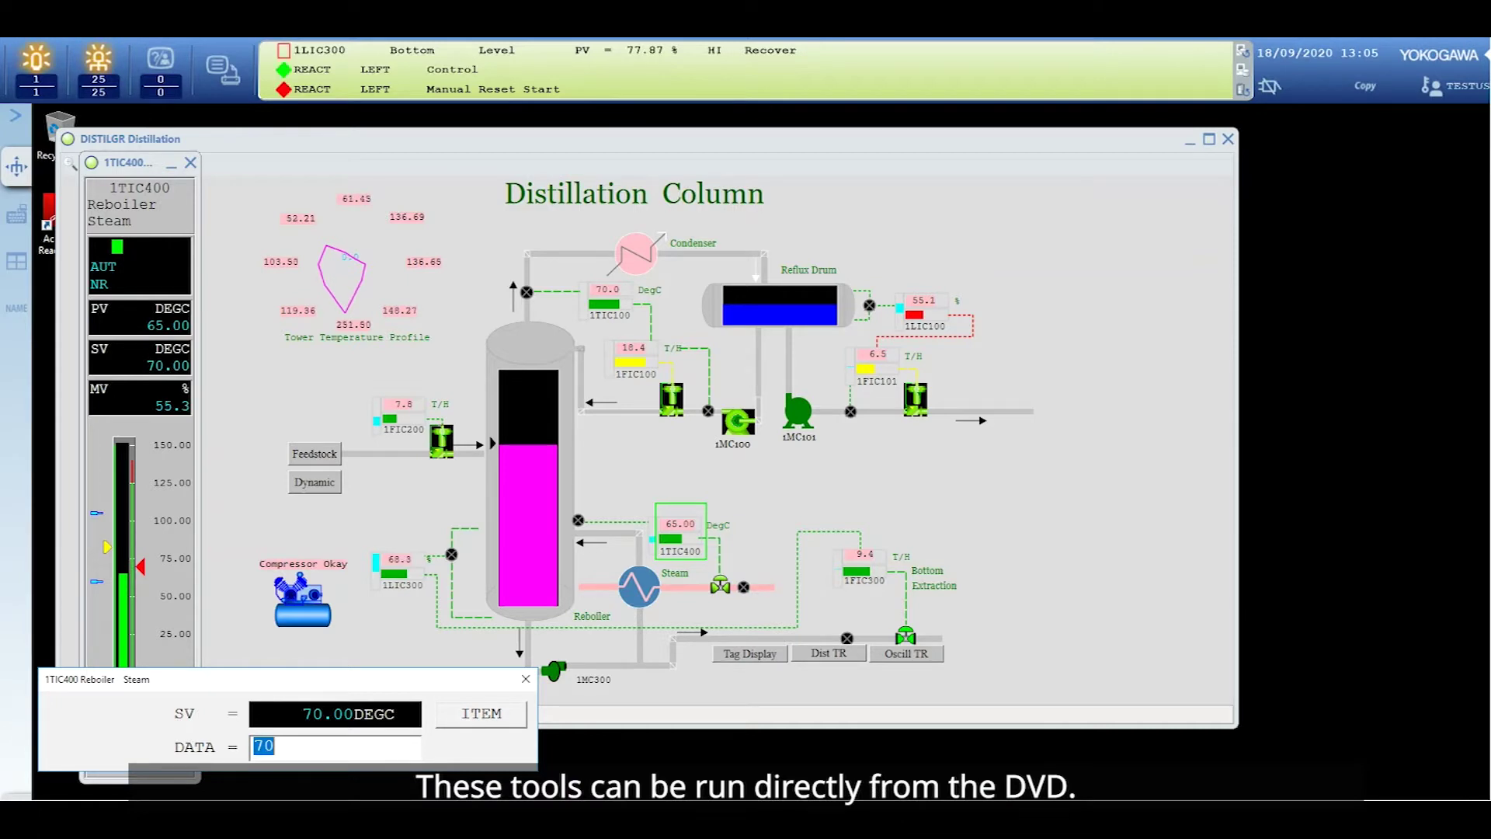
key(Escape)
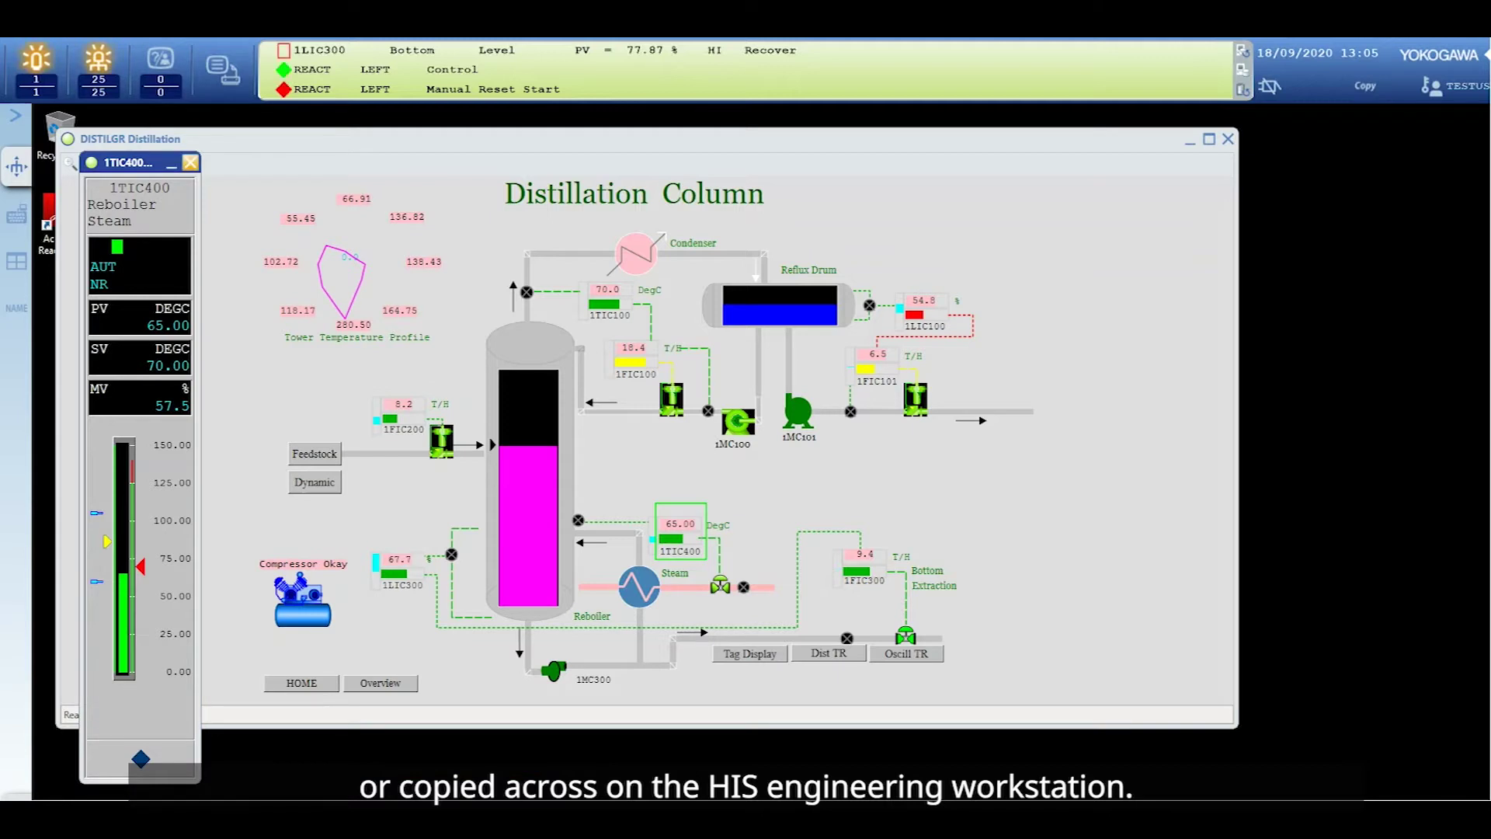
click(190, 162)
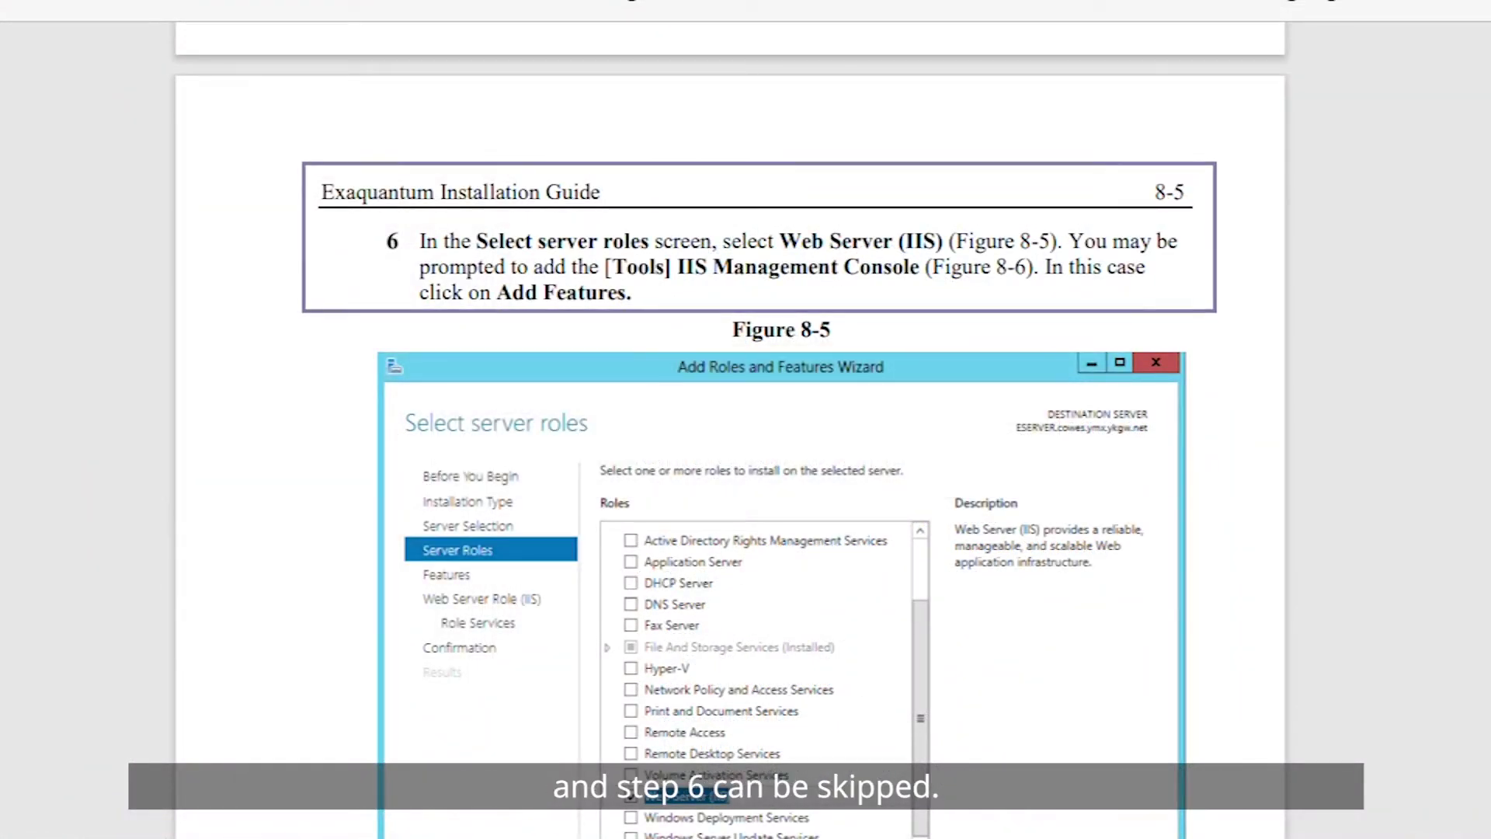
- Scroll through the server-role steps in chapter 8 of the Exaquantum Installation Guide
scroll(730, 419, down, 20)
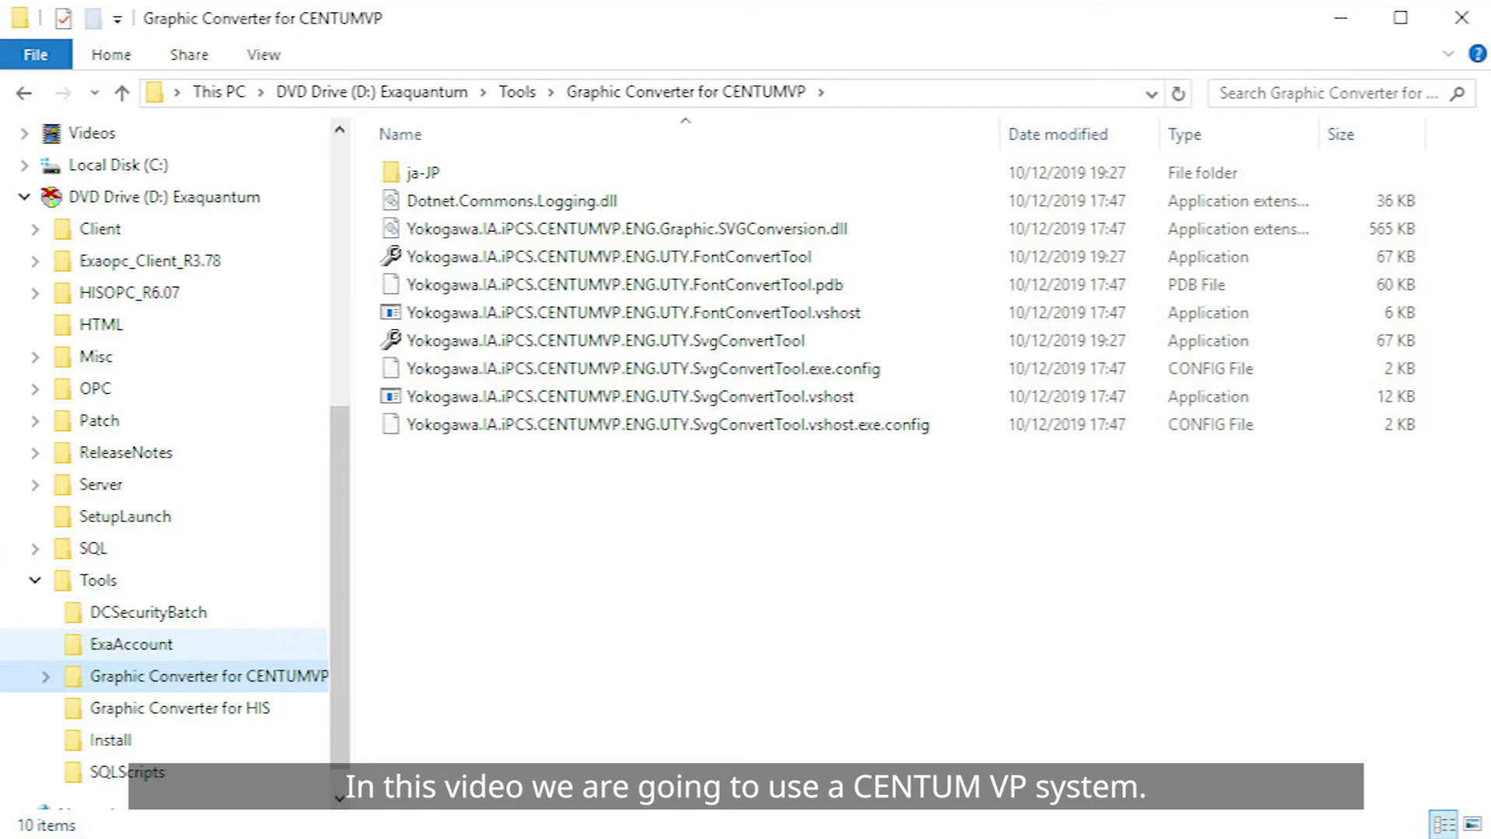
- Select and run Yokogawa.IA.iPCS.CENTUMVP.ENG.UTY.SvgConvertTool
click(614, 342)
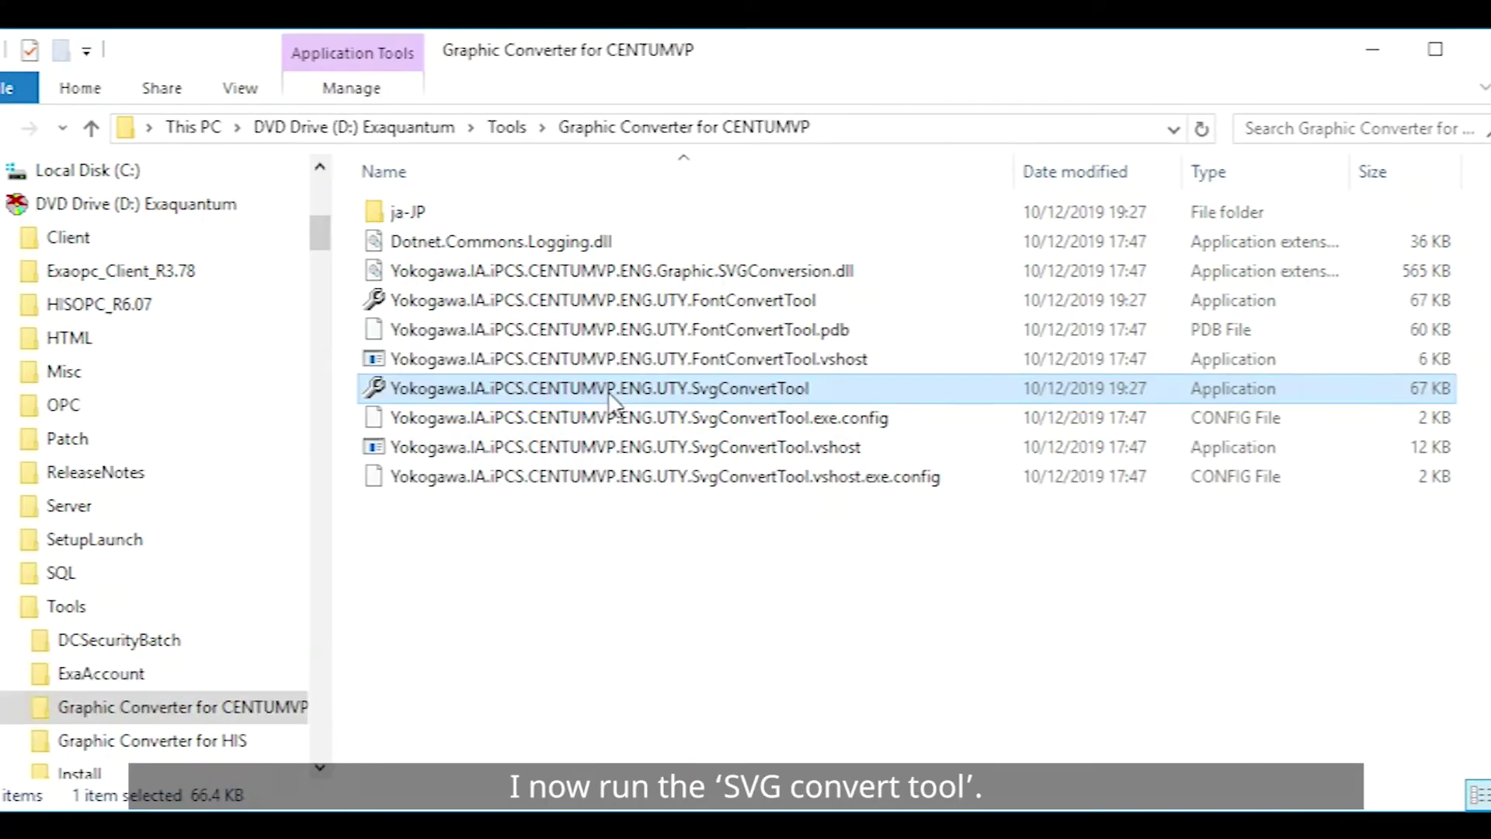
double_click(609, 389)
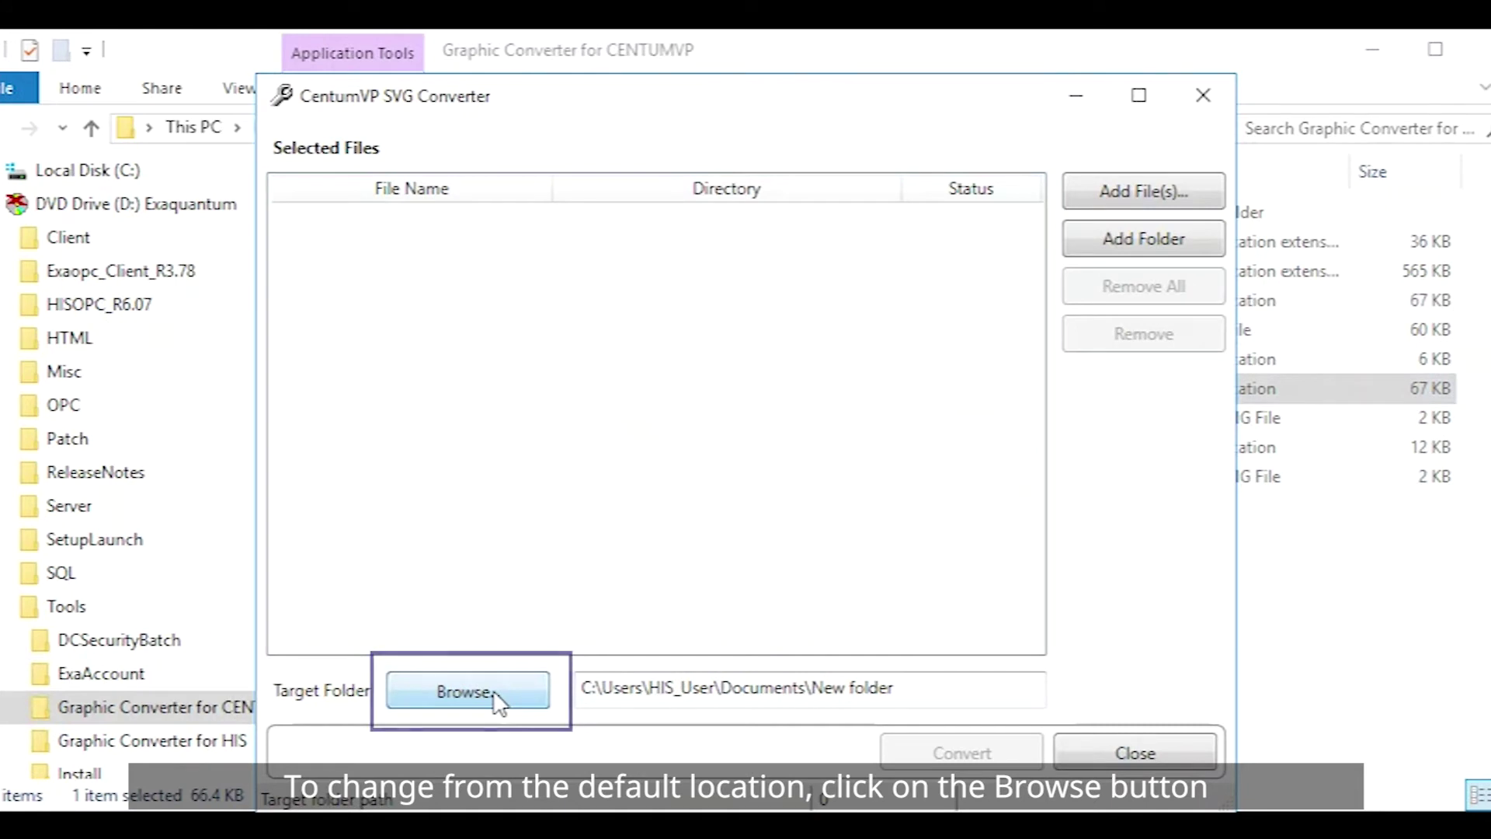
click(497, 698)
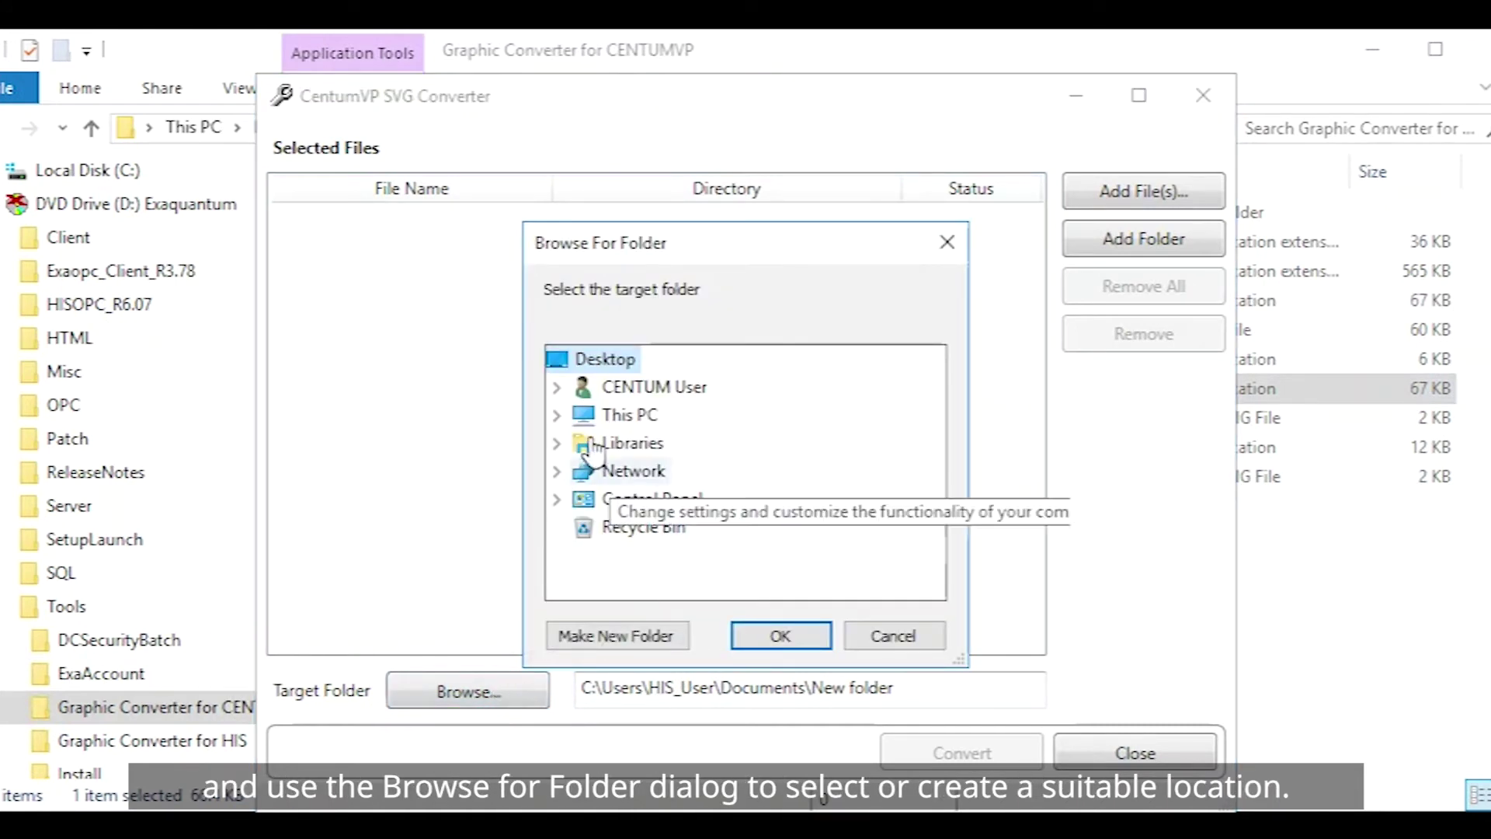
- Choose This PC > Documents > Converted Files as the converter's target folder
click(557, 415)
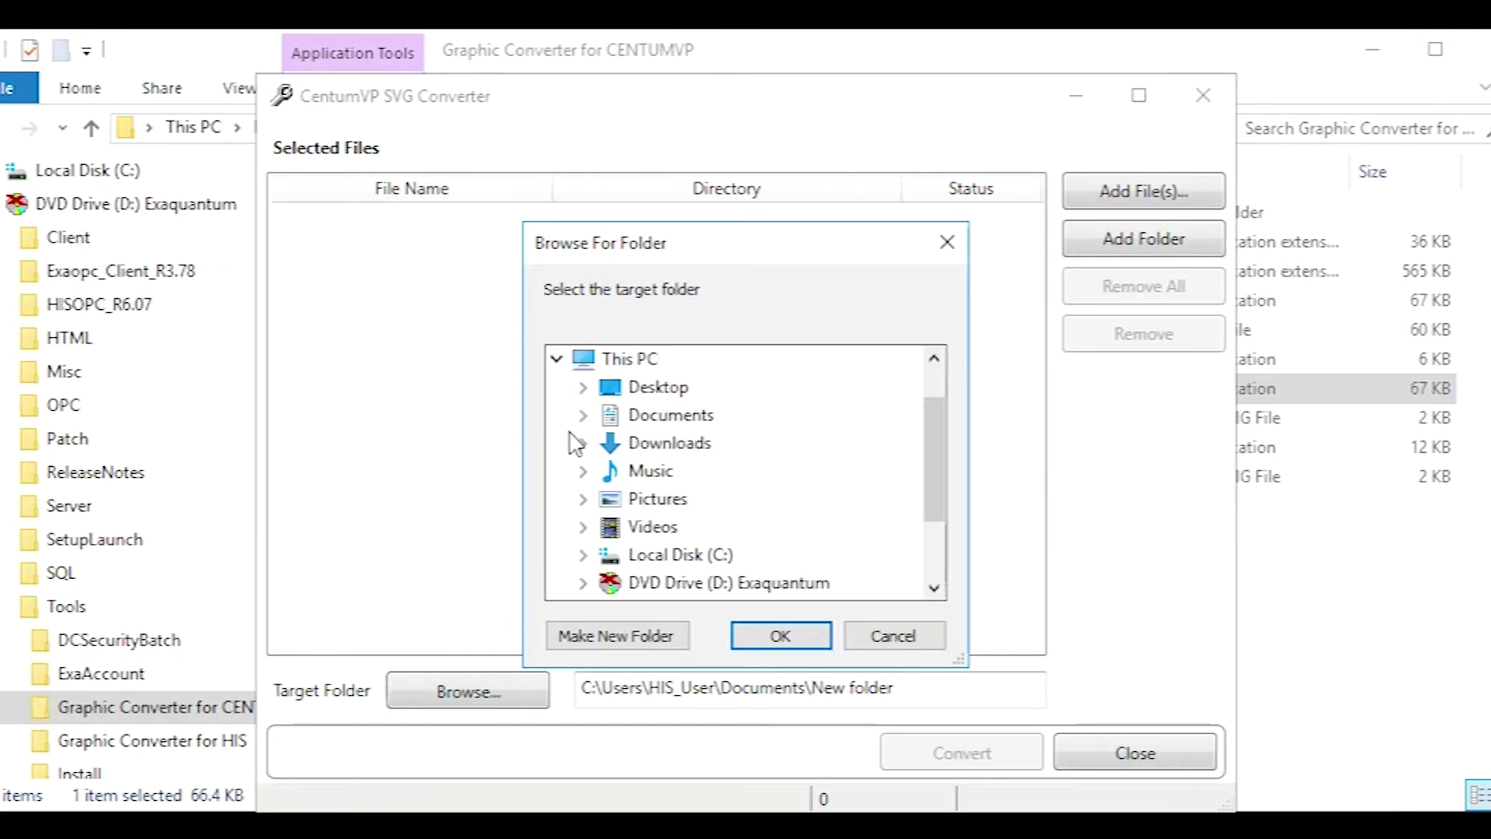
click(583, 415)
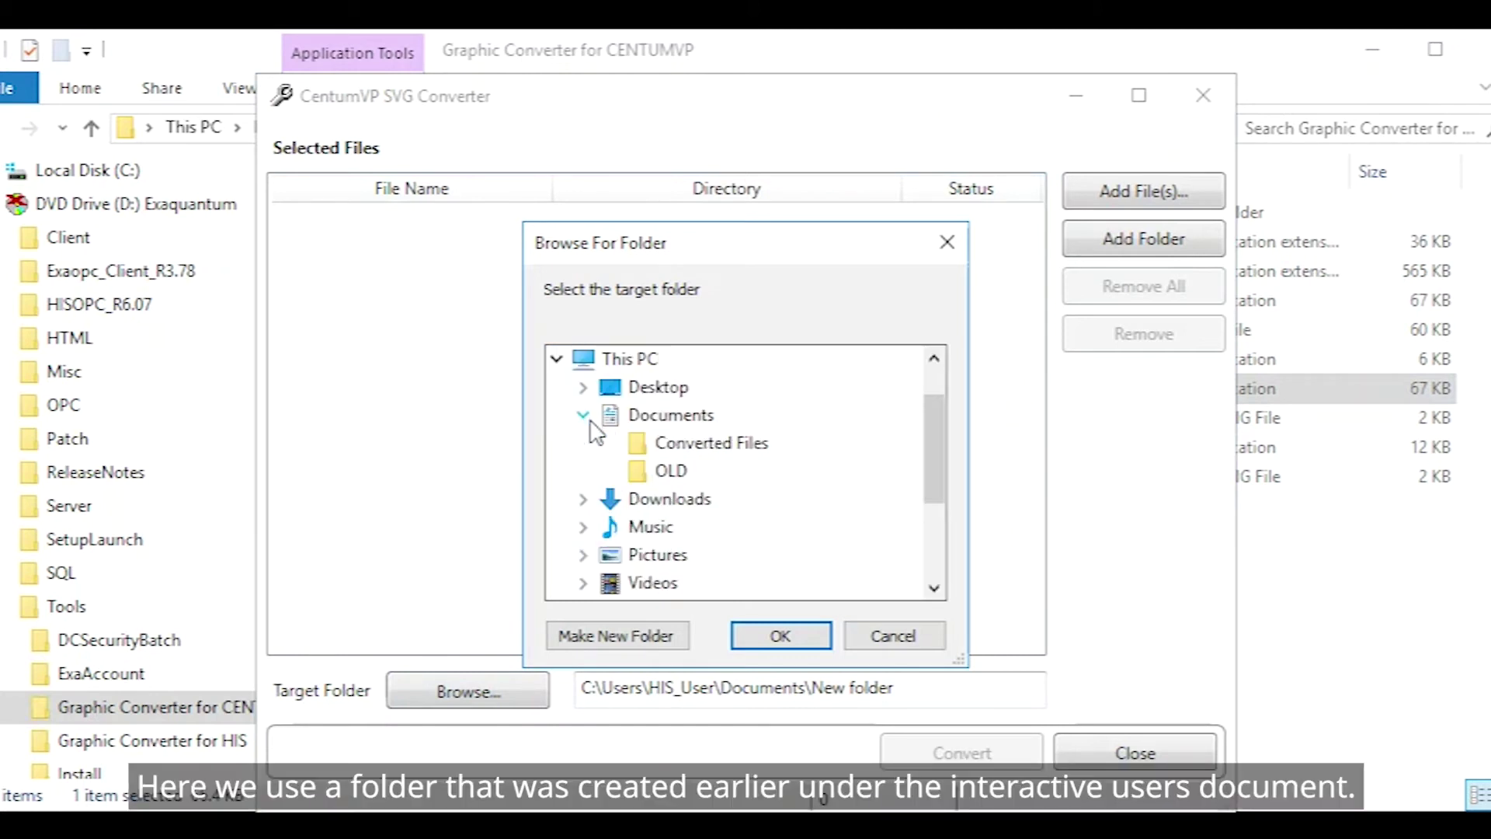
click(703, 450)
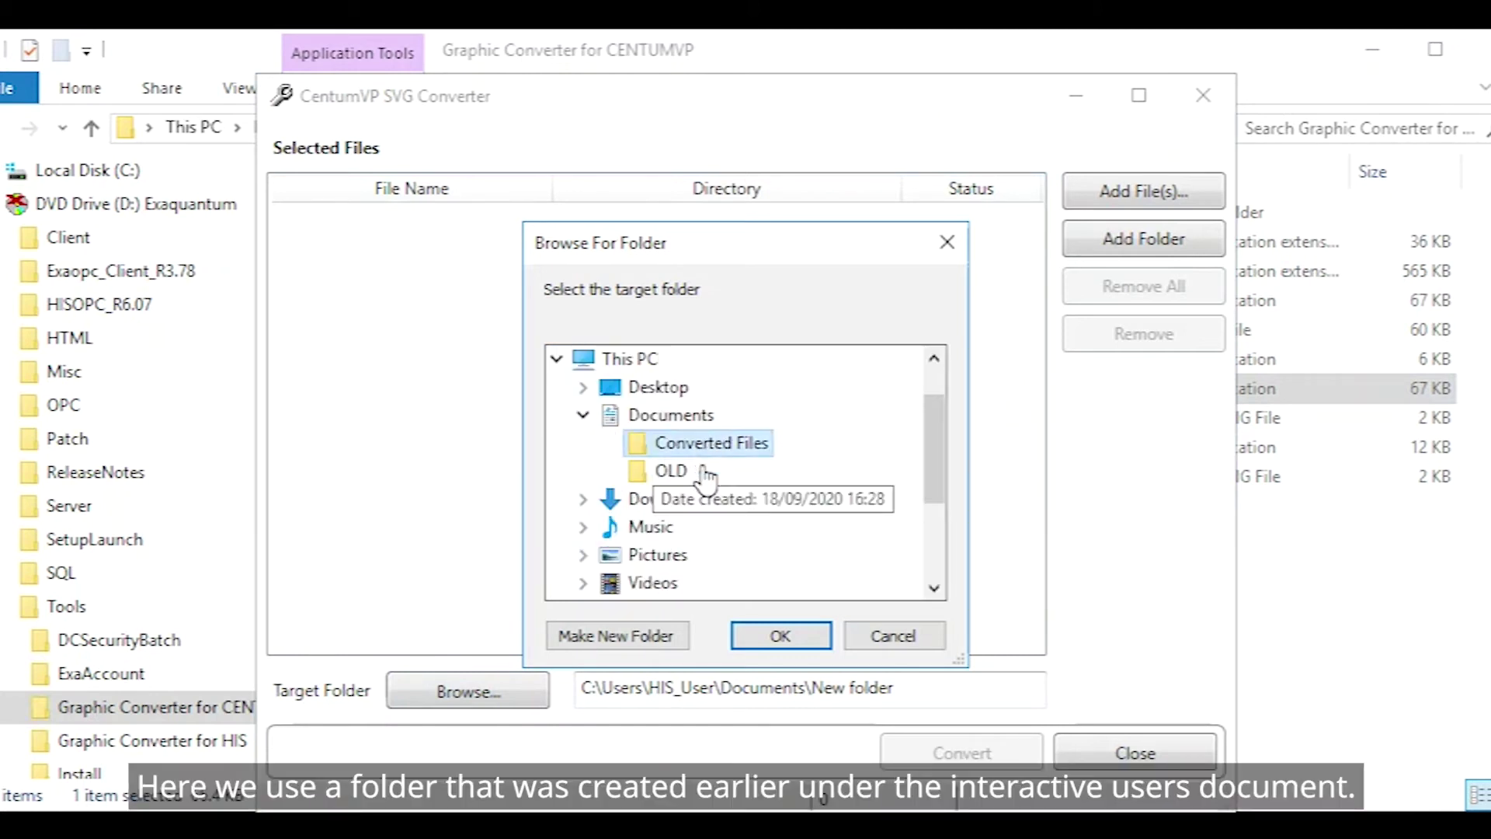
click(774, 635)
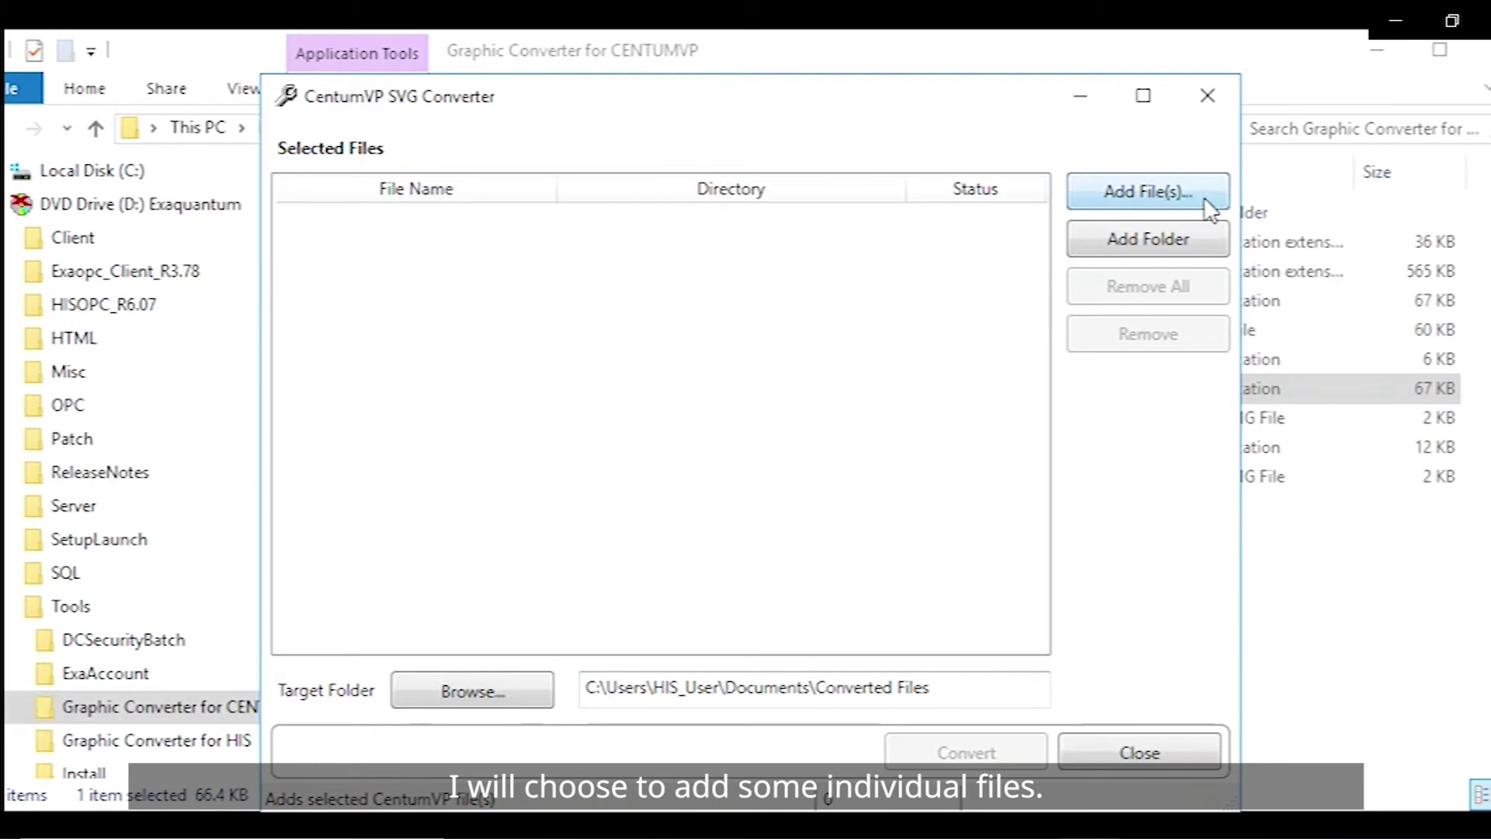
- Open the Add File(s) chooser and its Files of type list
click(1206, 203)
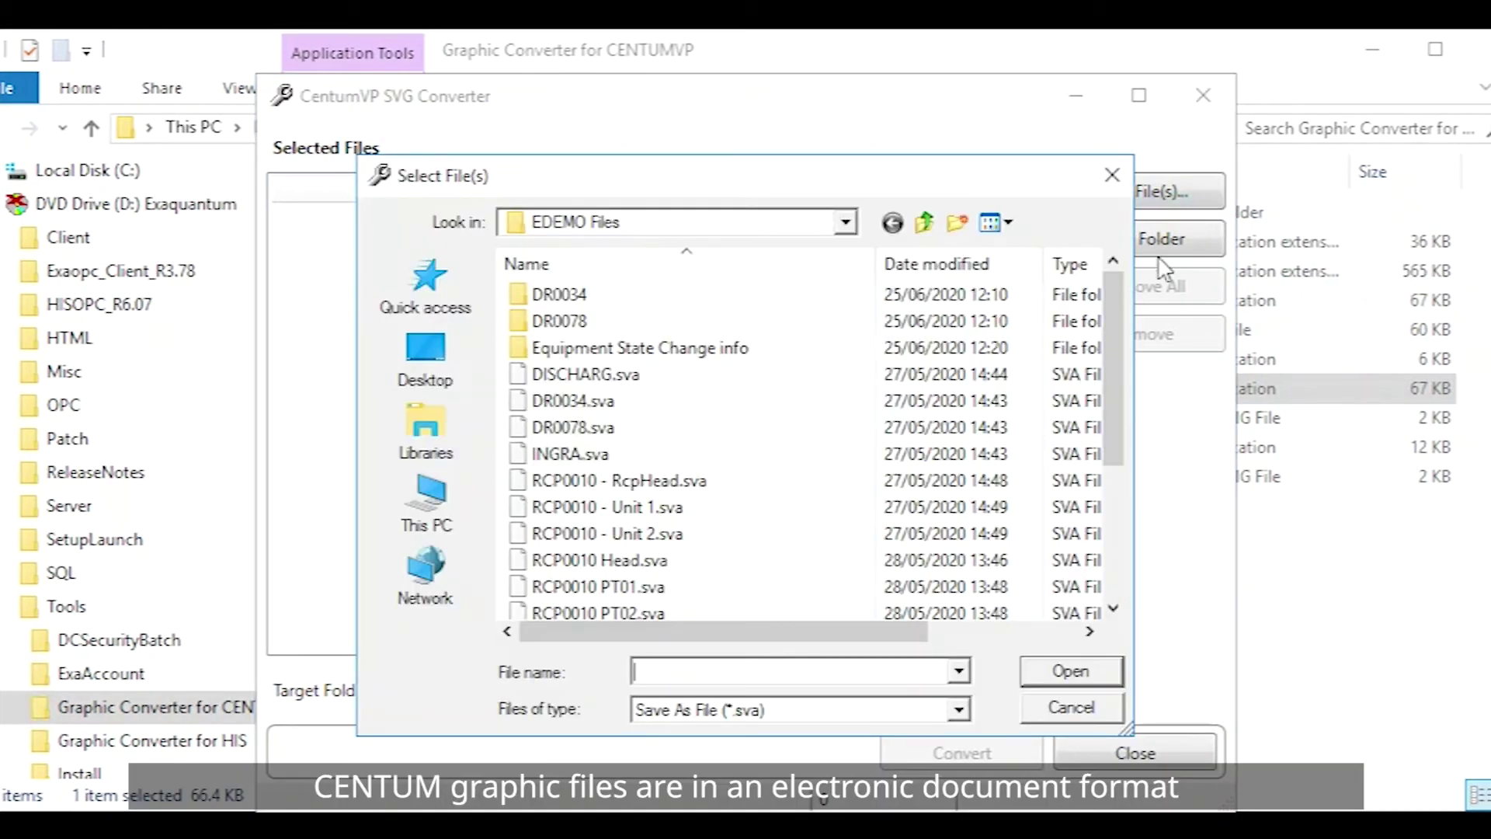
click(958, 709)
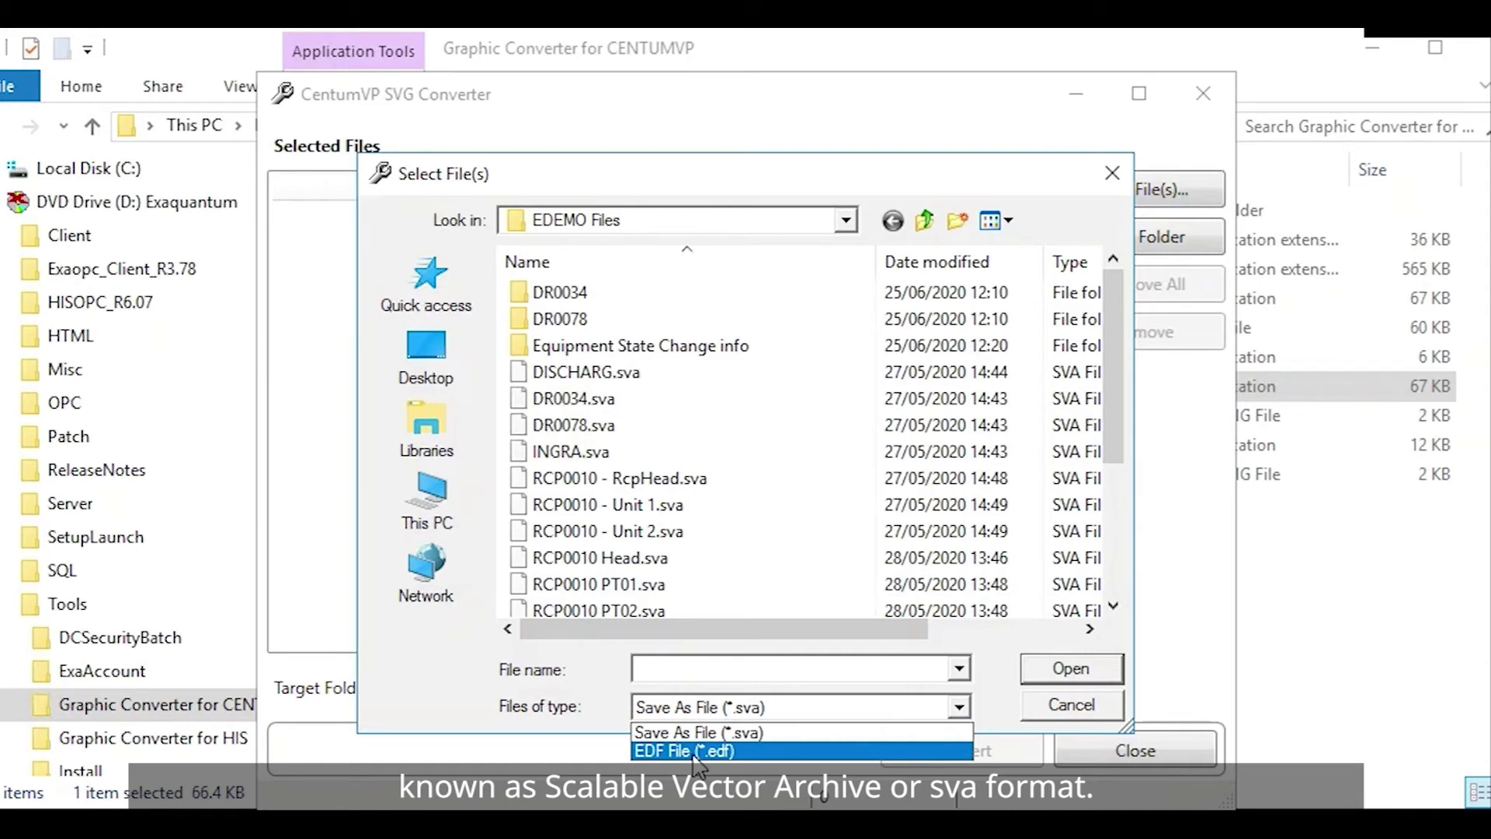
- Filter to EDF File (*.edf) and browse to C:\CENTUMVP\eng\BKProject\EDEMO
click(693, 755)
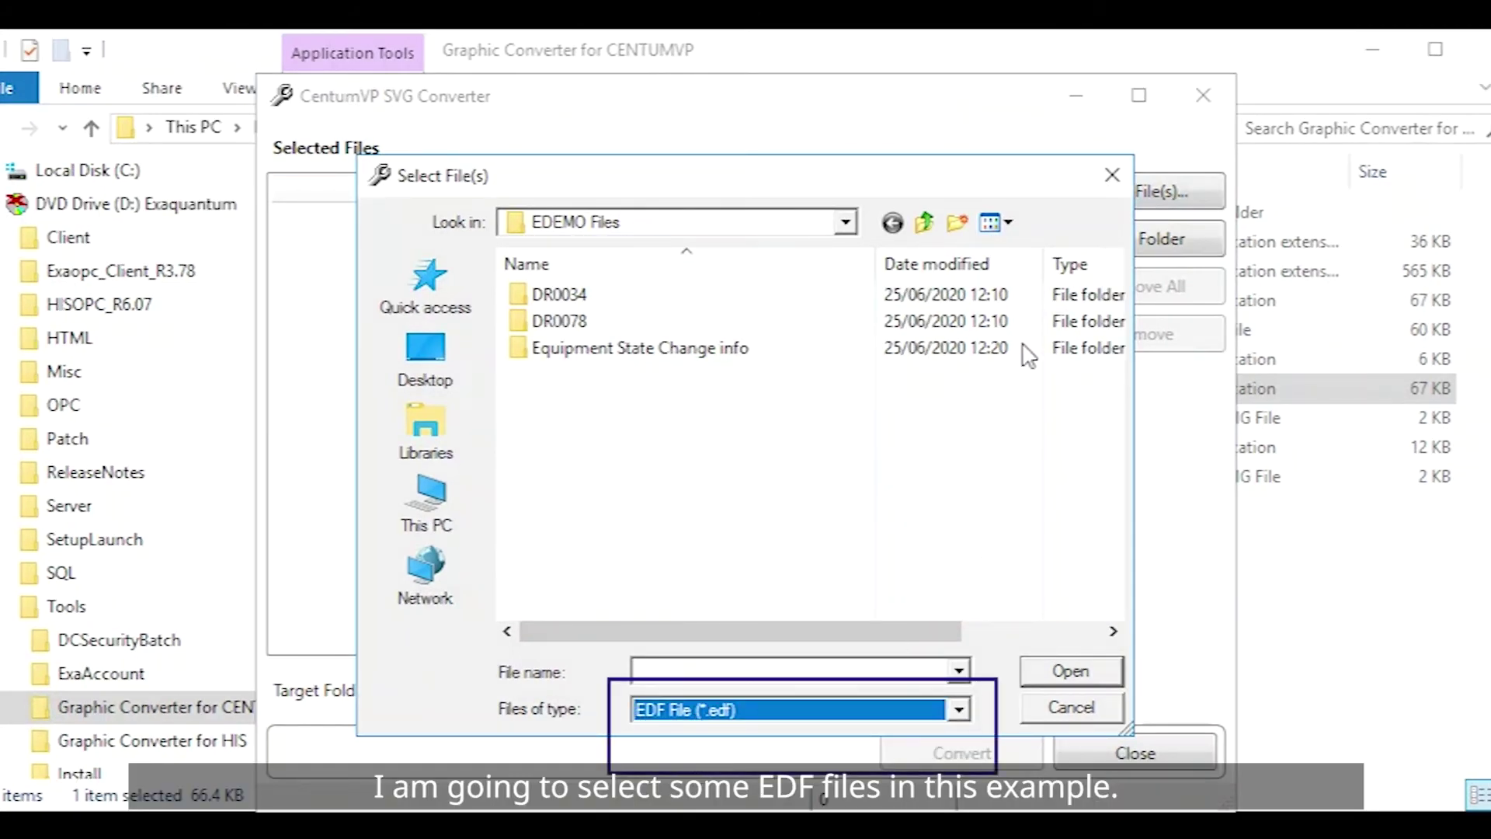
click(846, 224)
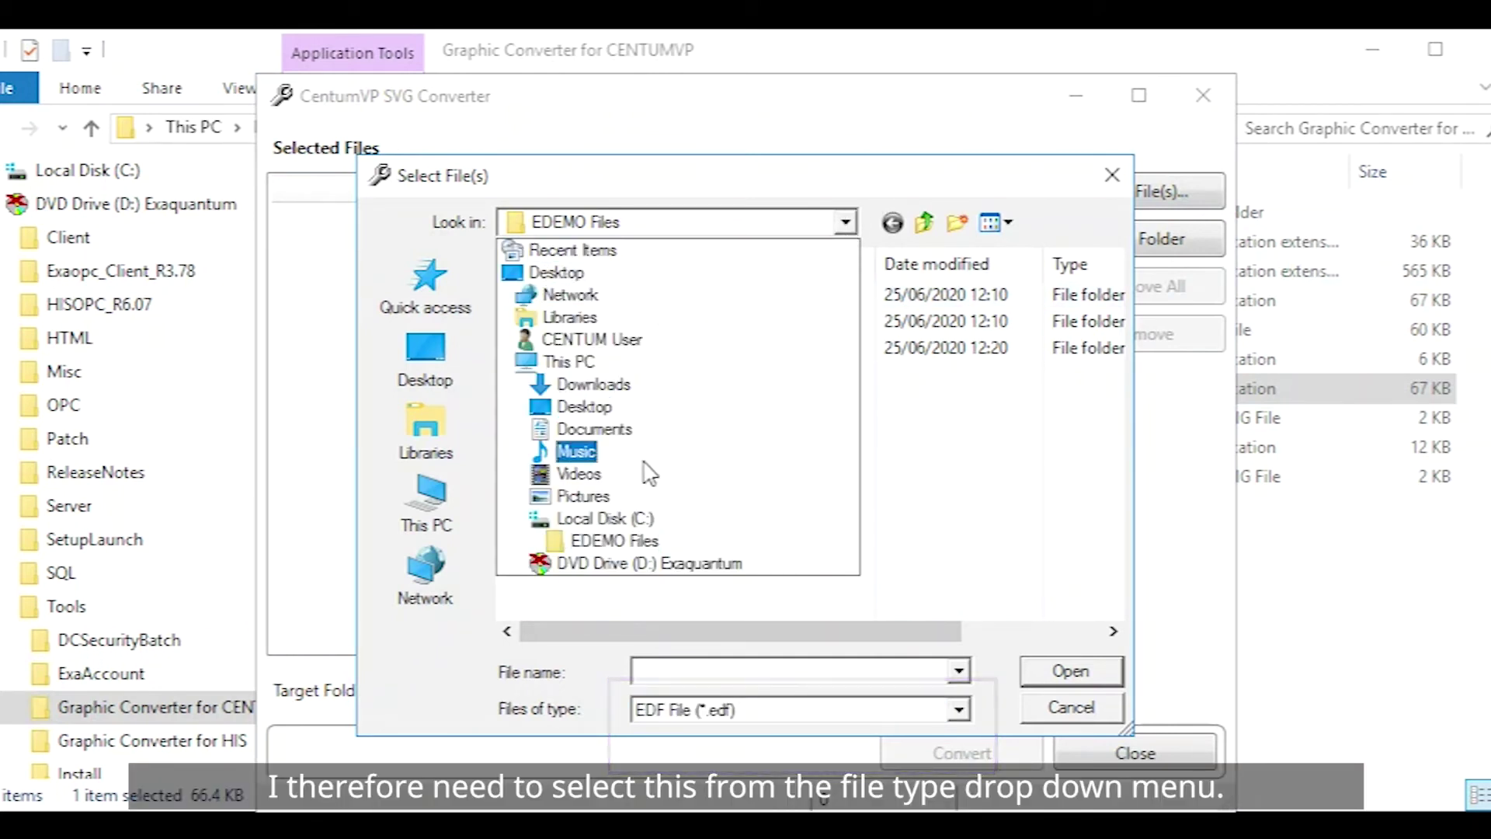
click(631, 518)
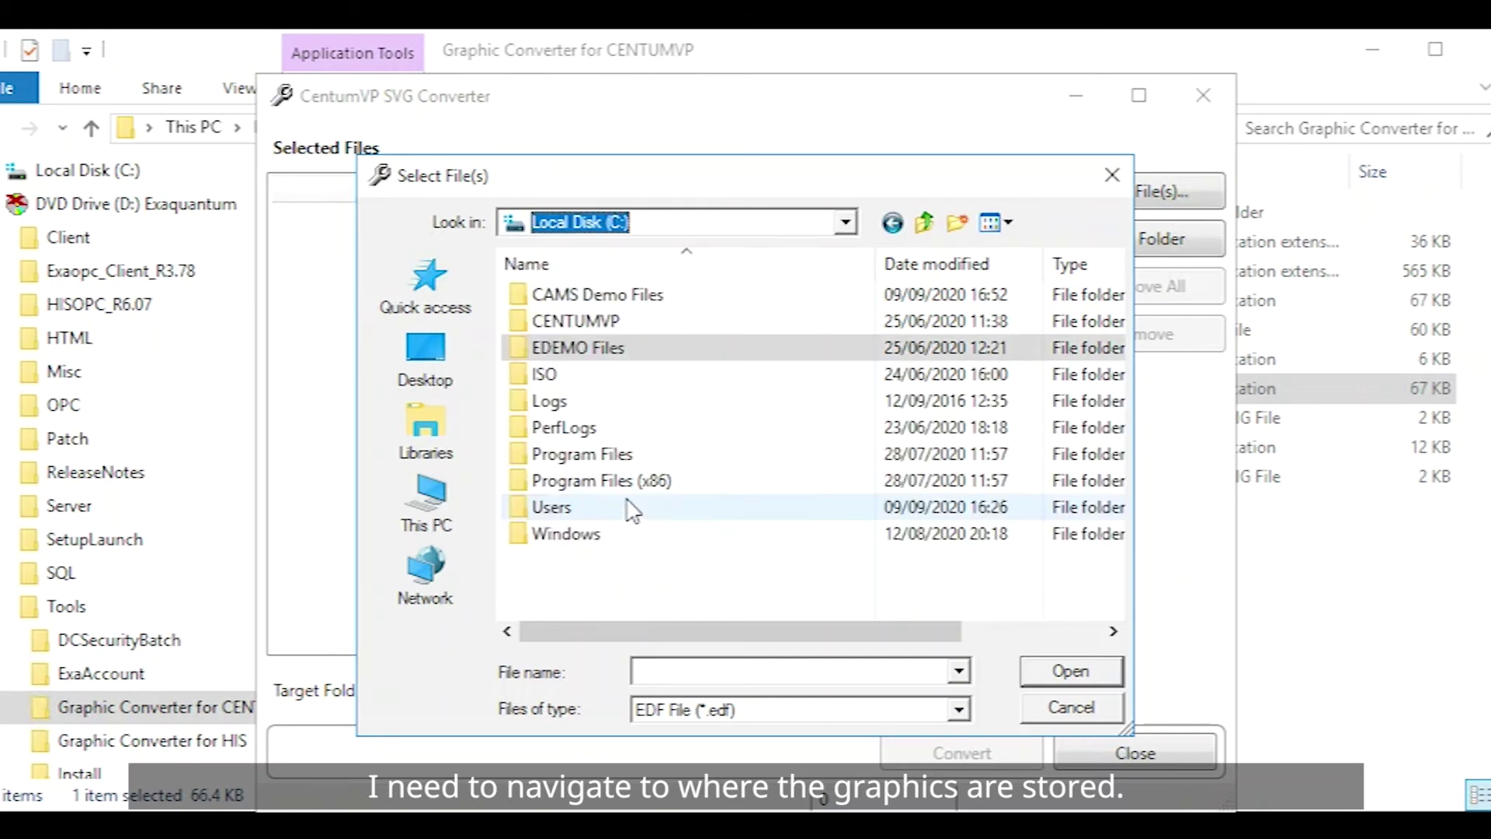
double_click(604, 325)
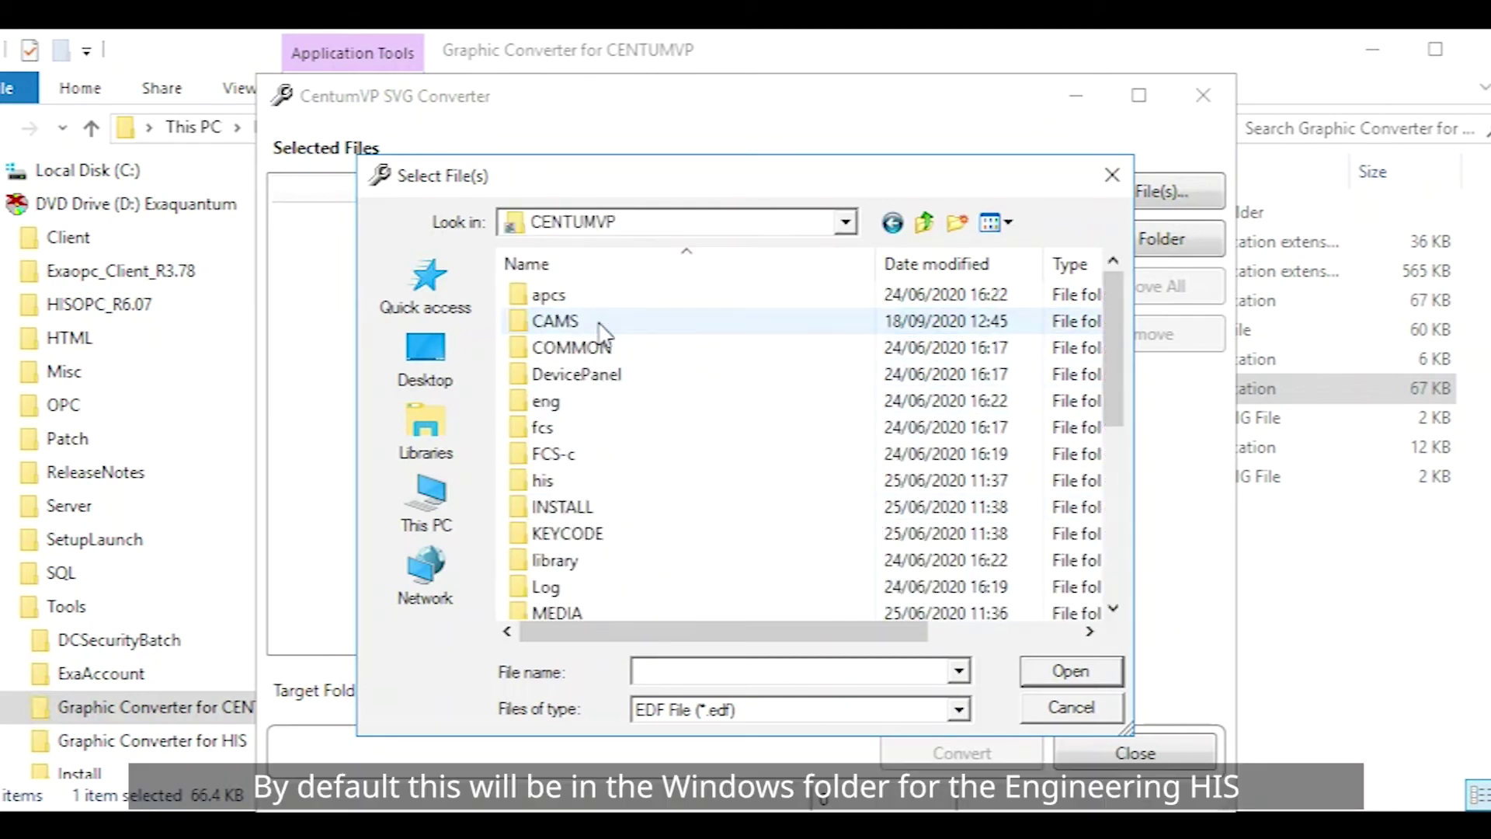
double_click(579, 403)
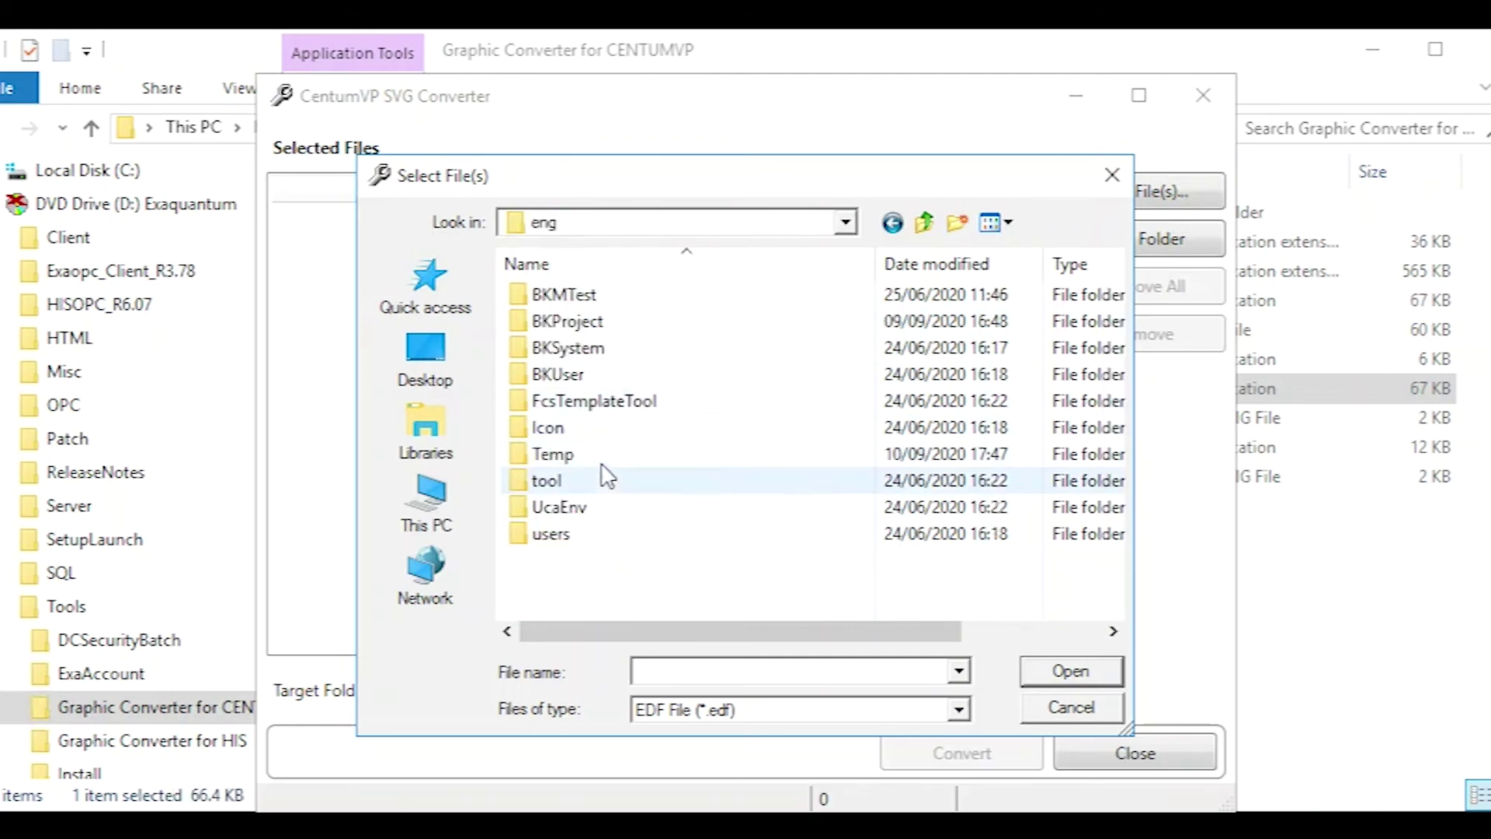
double_click(586, 327)
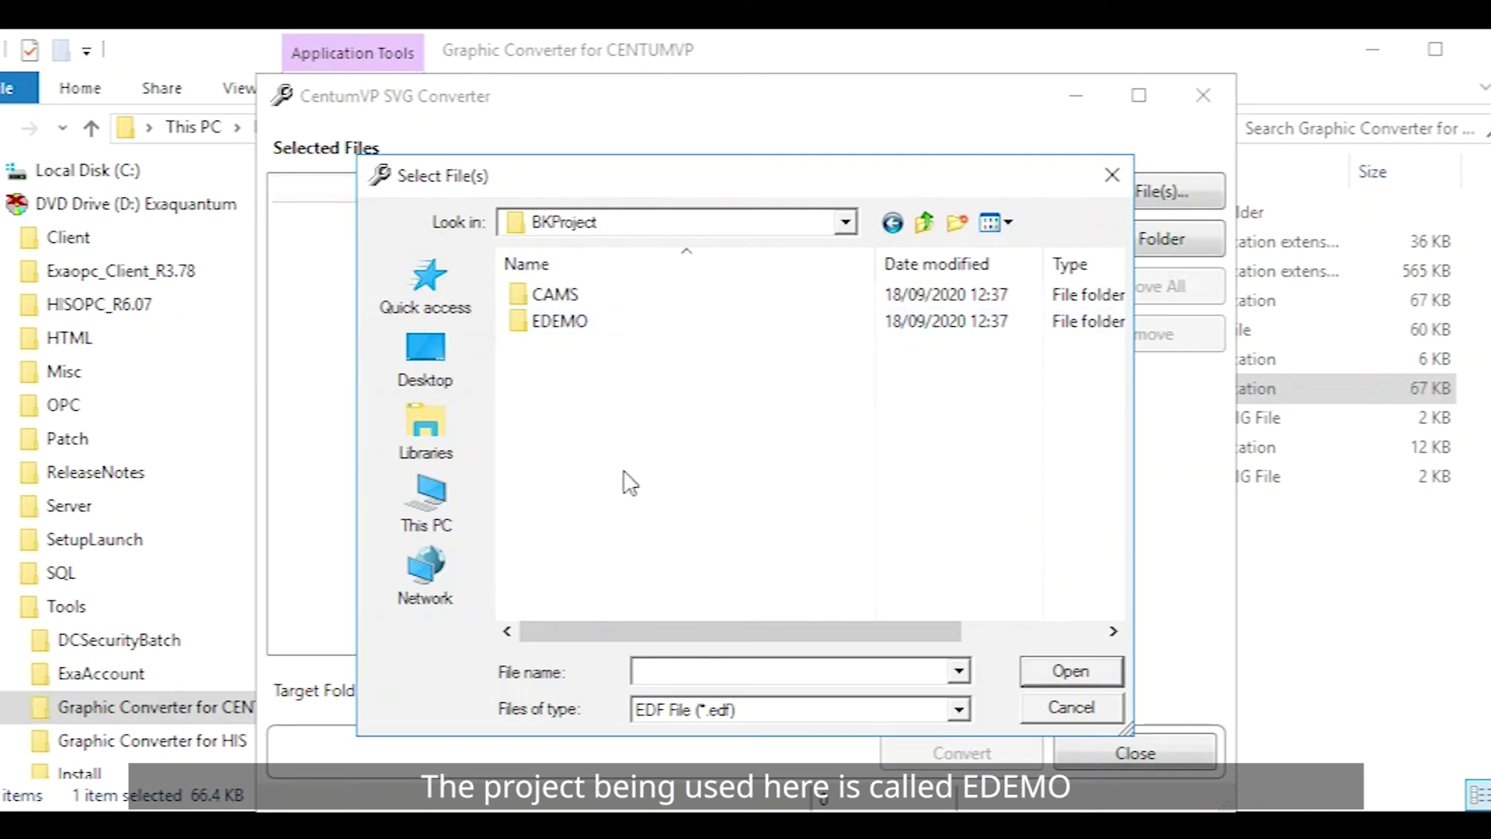
double_click(559, 321)
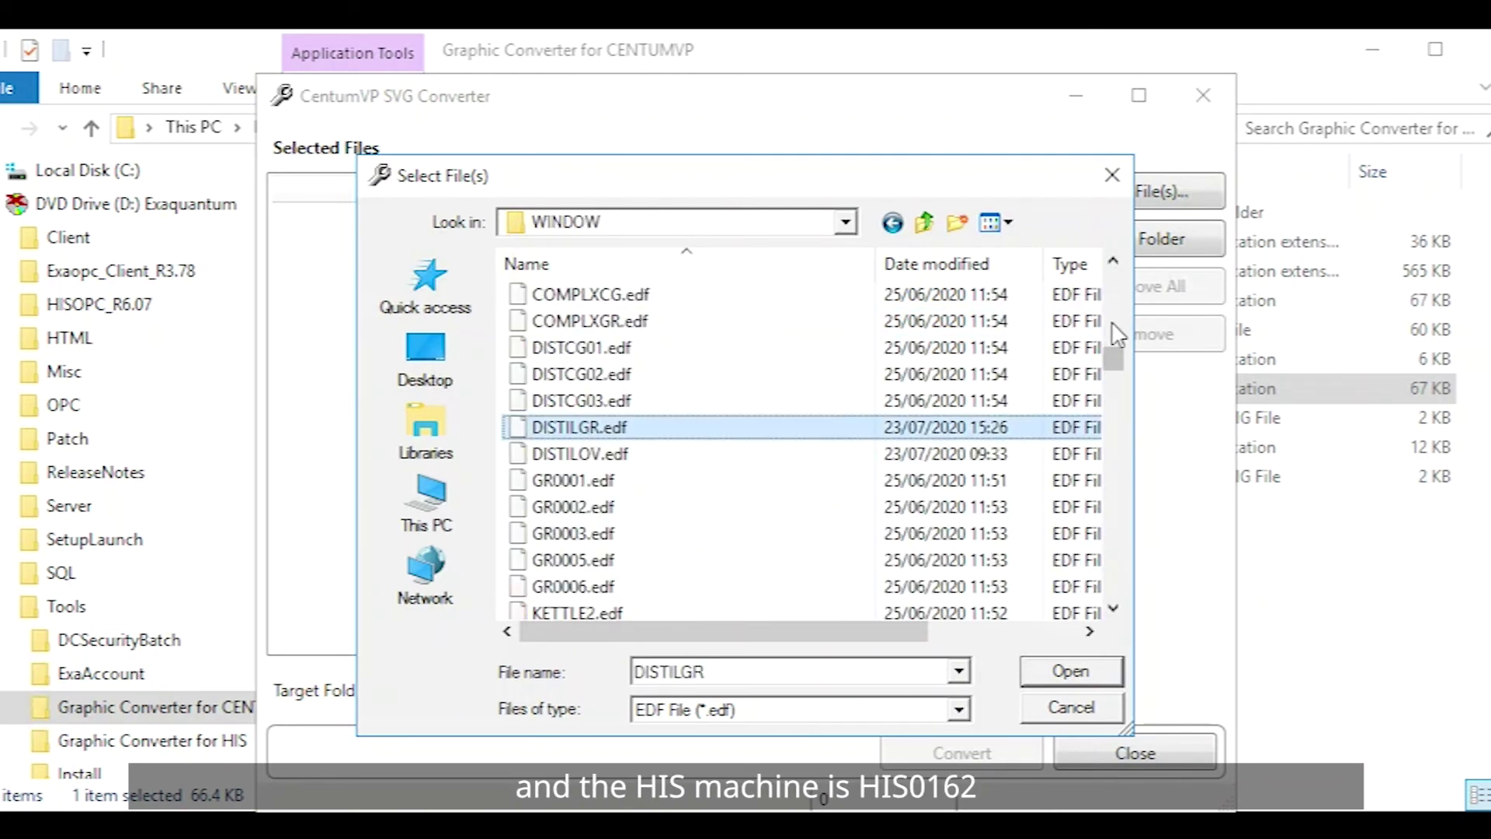
scroll(1111, 320, up, 4)
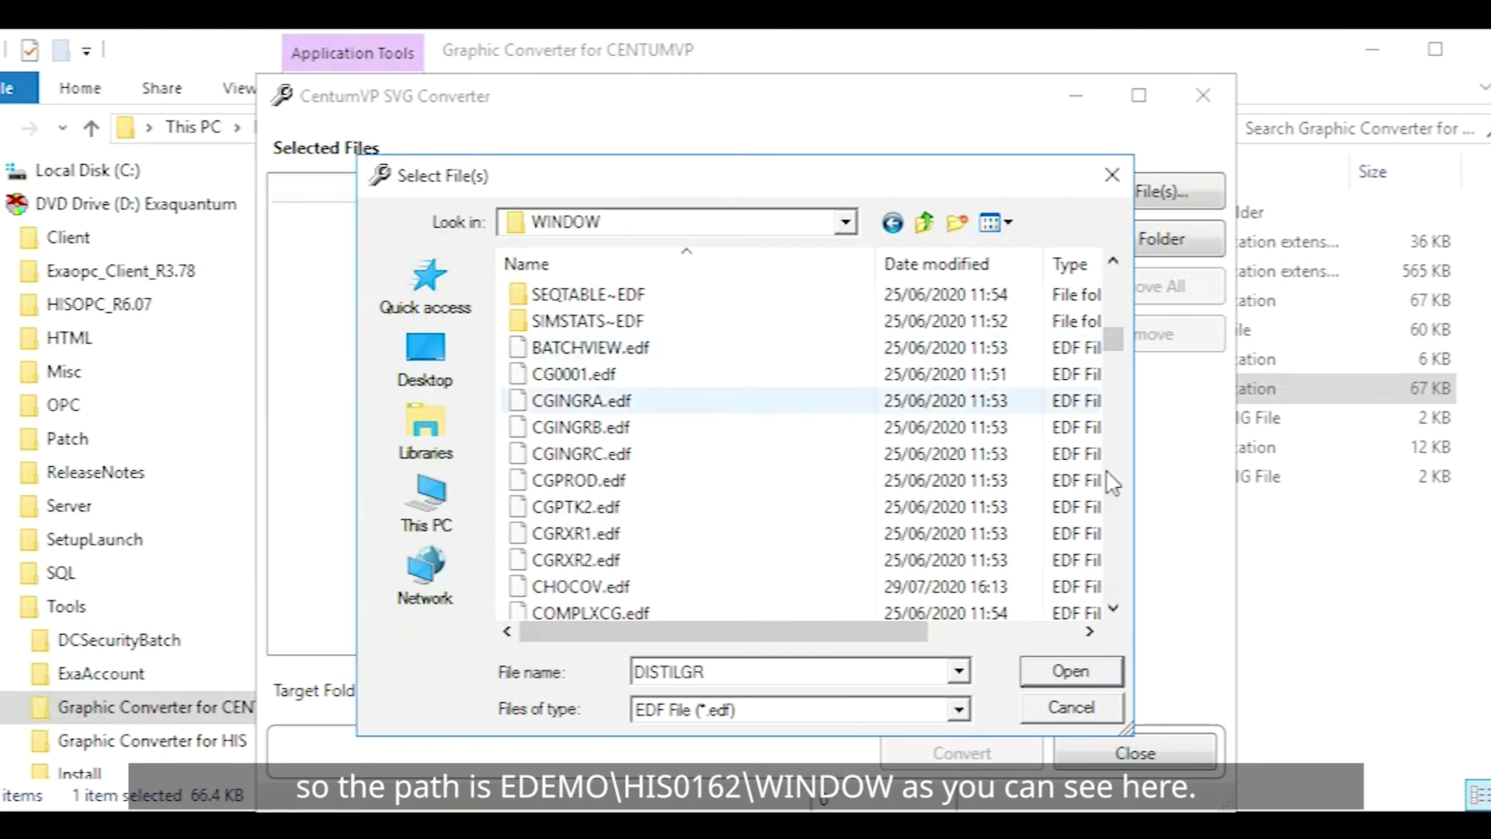
scroll(1114, 466, down, 4)
scroll(642, 490, down, 4)
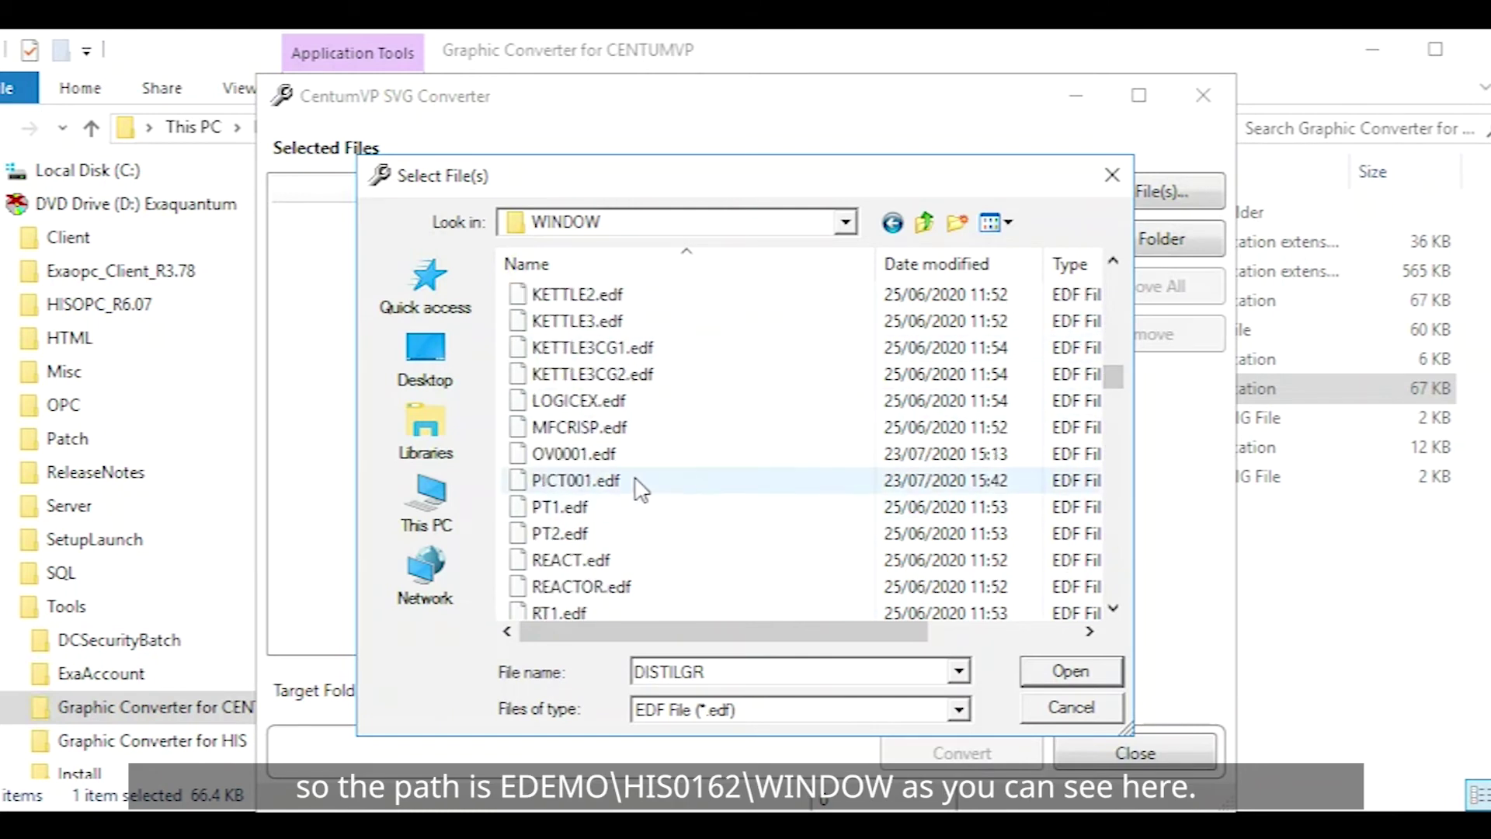
- Add DISTILGR, KETTLE2, KETTLE3, PT1, PT2 and REACTOR to the conversion list
ctrl+click(592, 294)
ctrl+click(603, 322)
ctrl+click(617, 512)
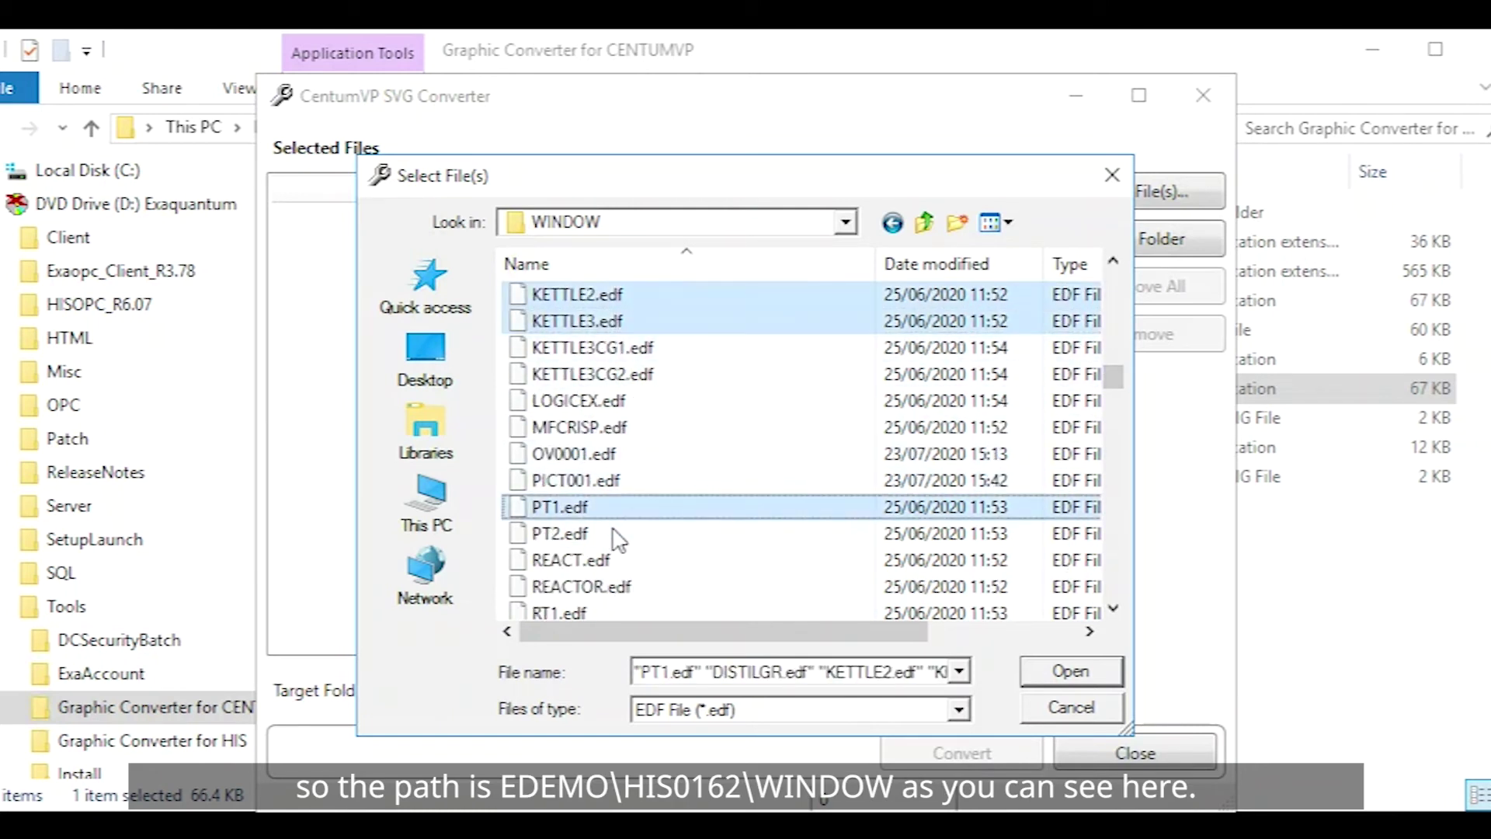
ctrl+click(615, 532)
ctrl+click(622, 586)
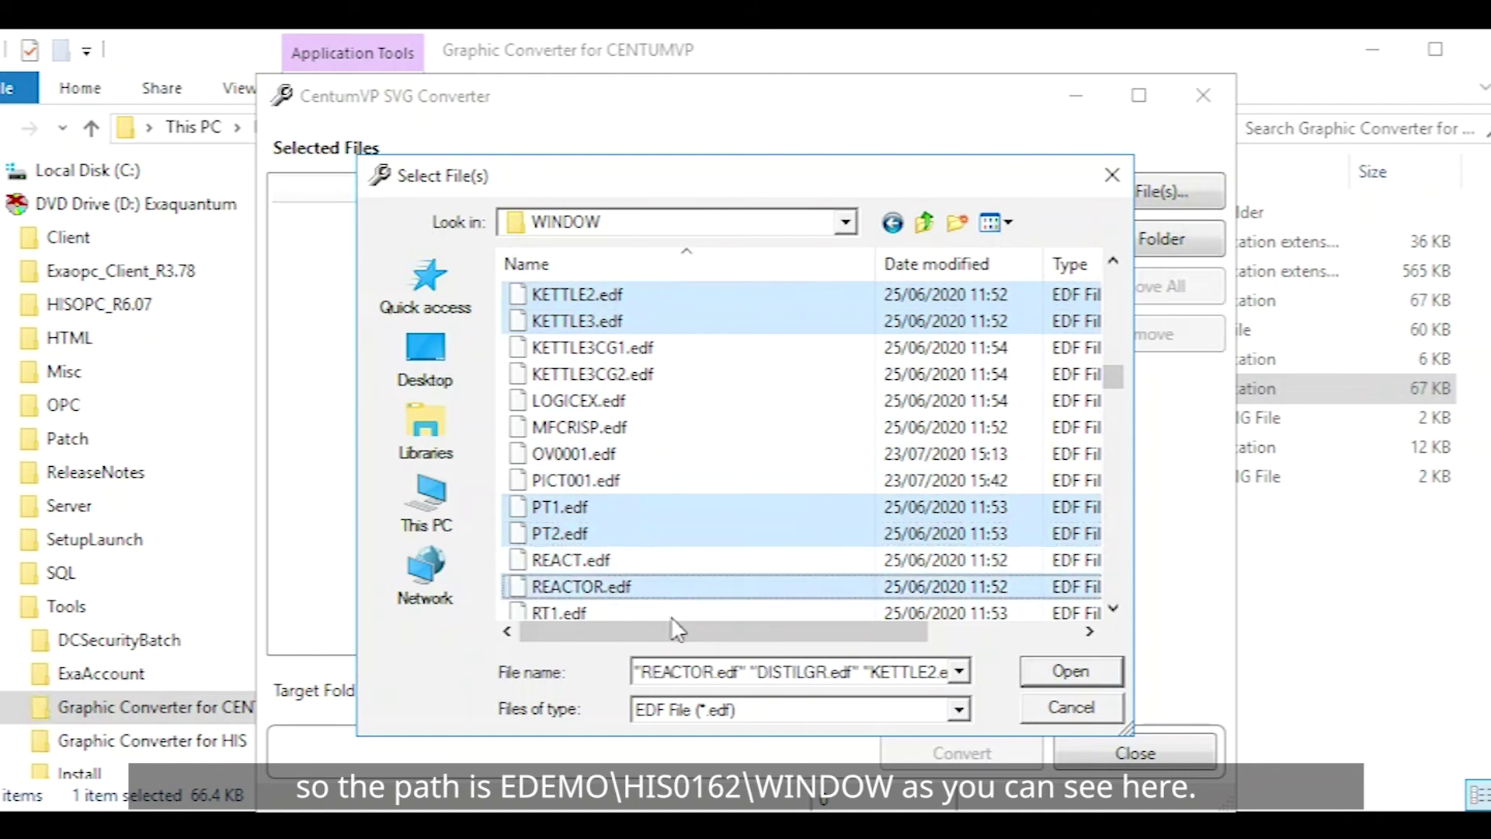
click(1070, 672)
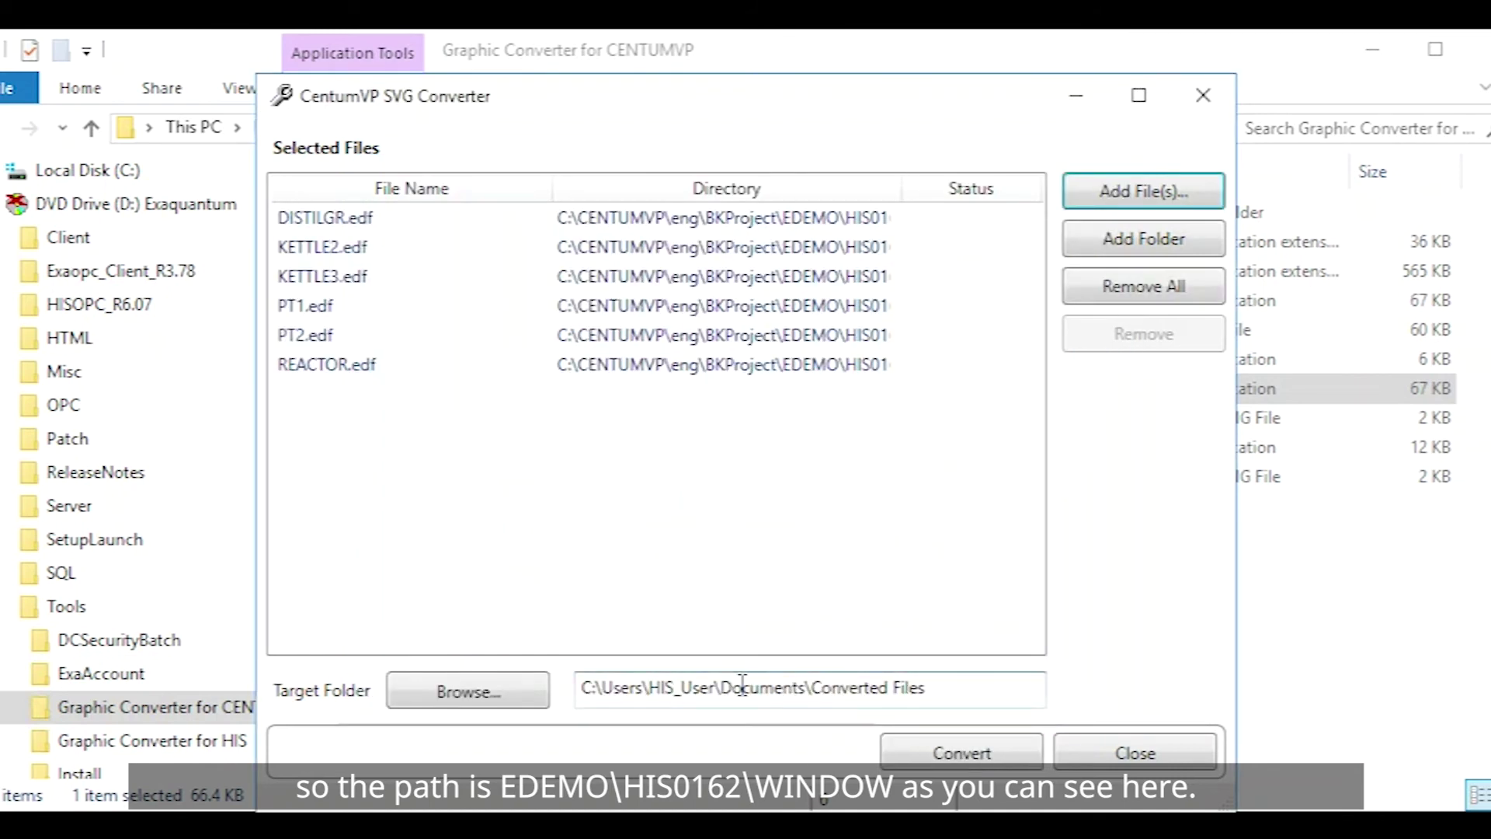
- Convert the six listed graphics to SVG and close the converter
click(961, 752)
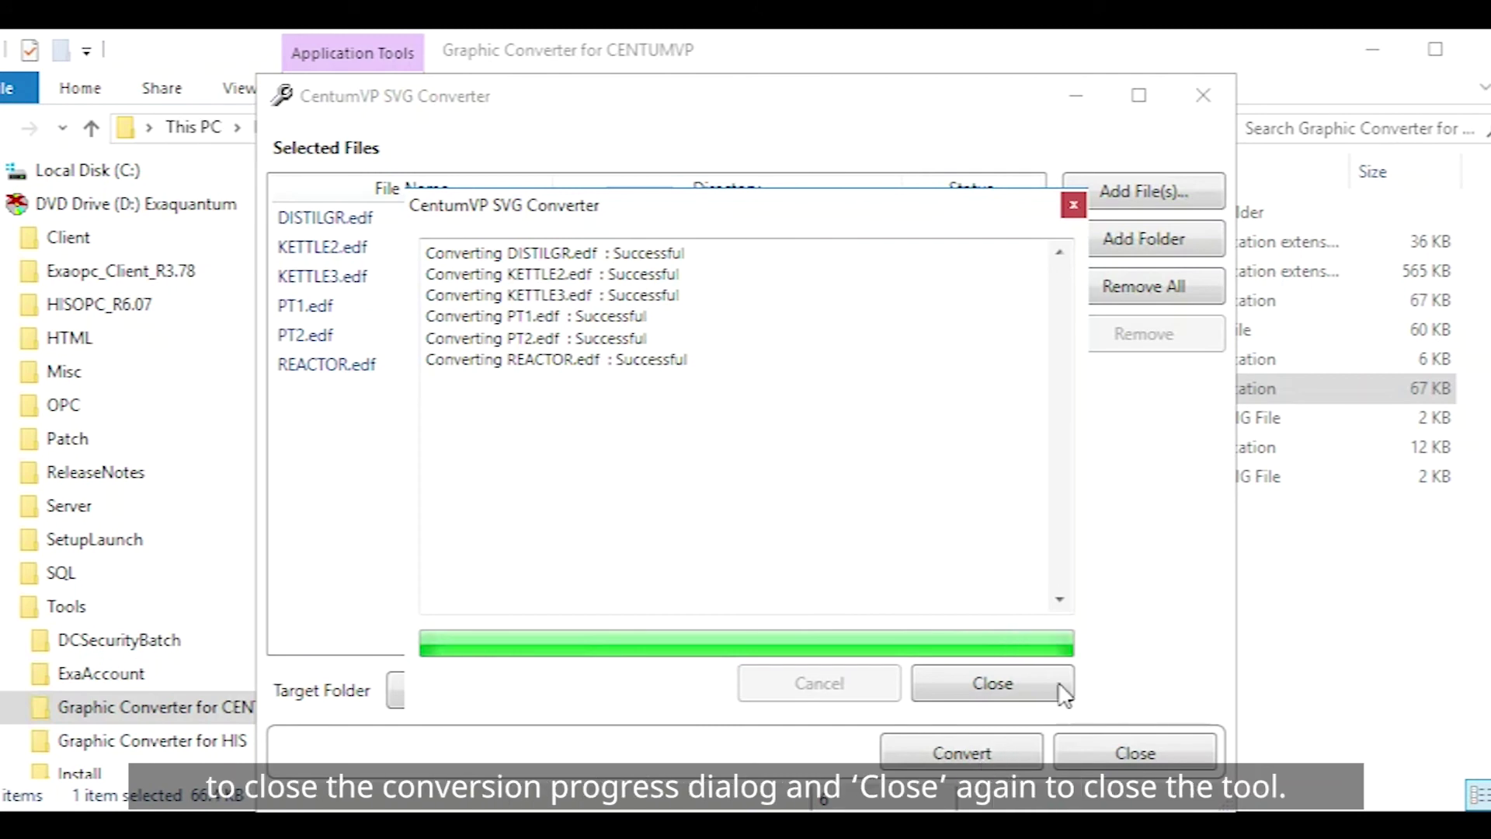
click(1023, 685)
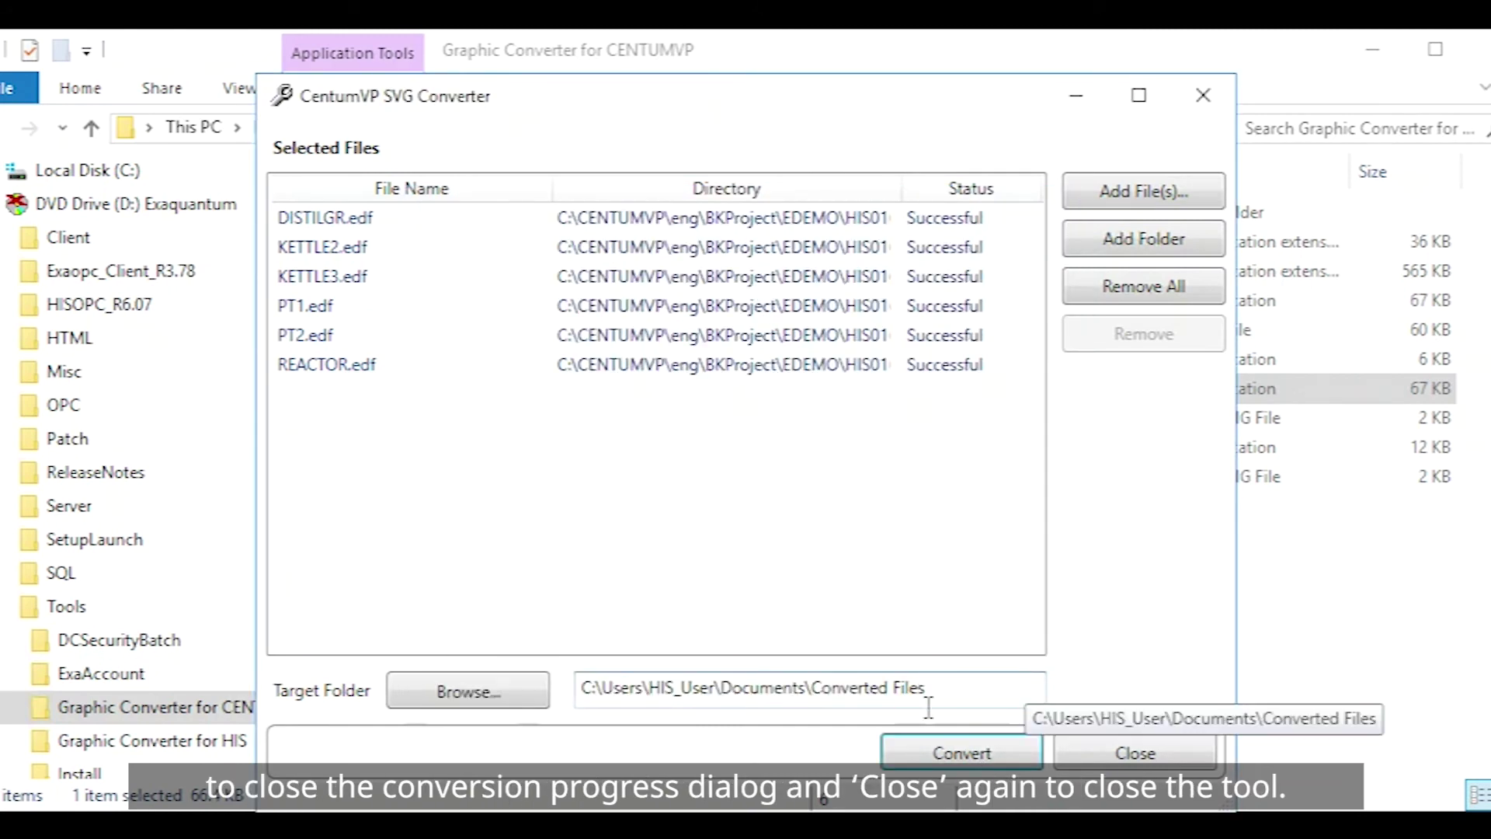
click(1149, 757)
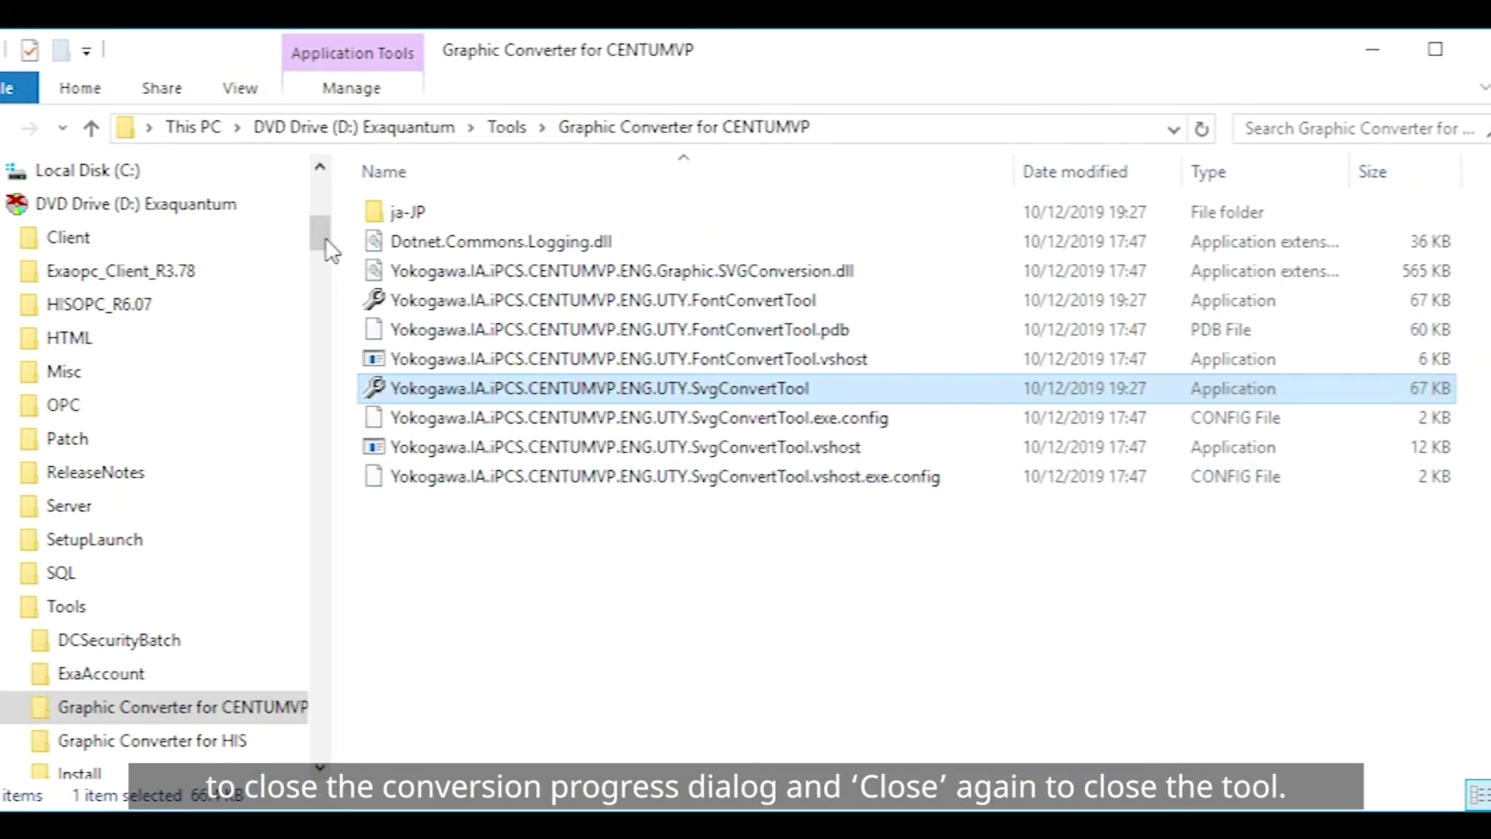
- Open the conversion log in Documents\Converted Files to check it, then close Notepad
drag(323, 226, 323, 200)
click(73, 299)
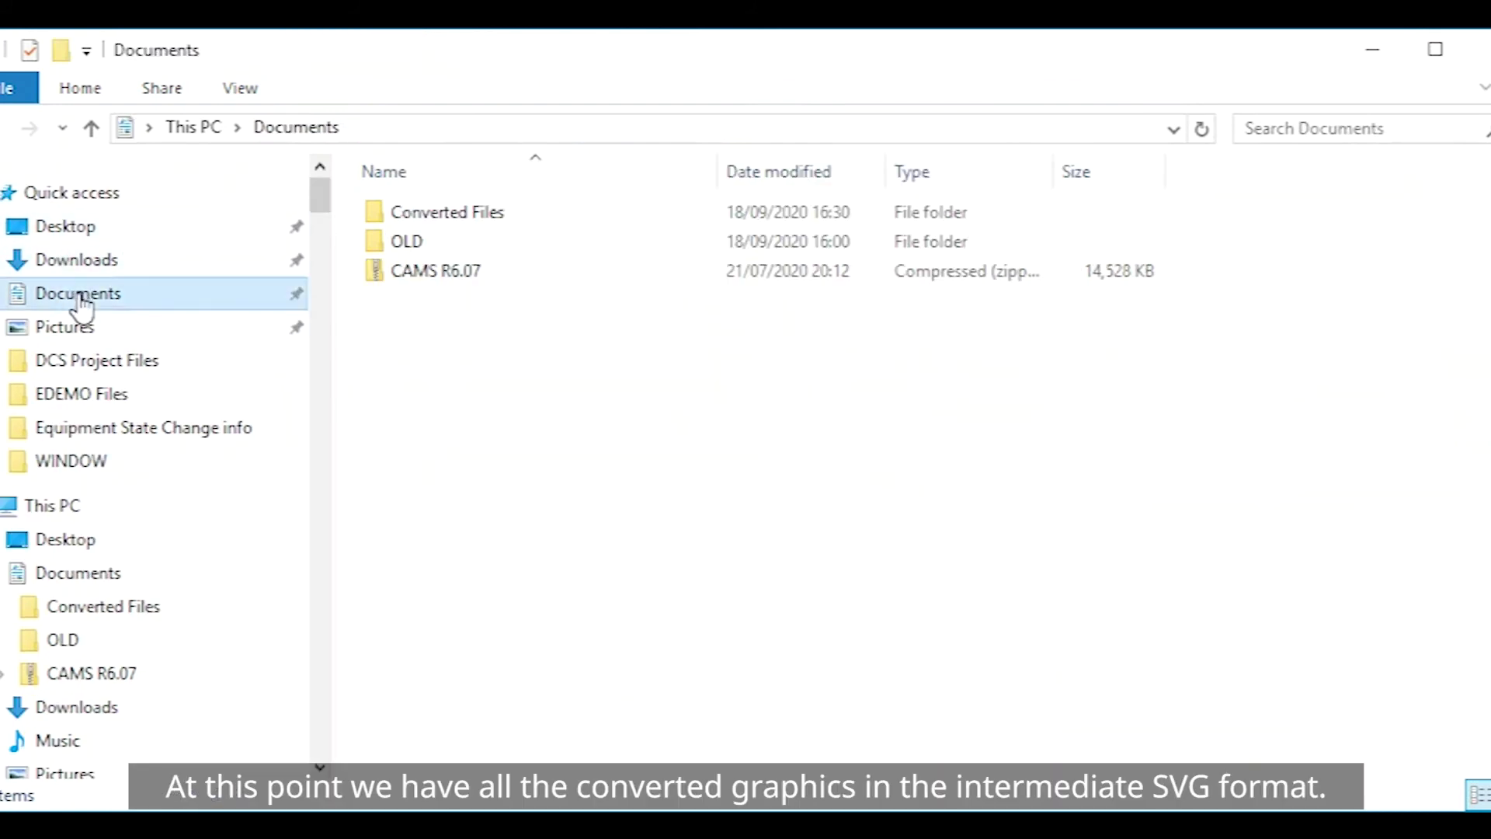
double_click(434, 217)
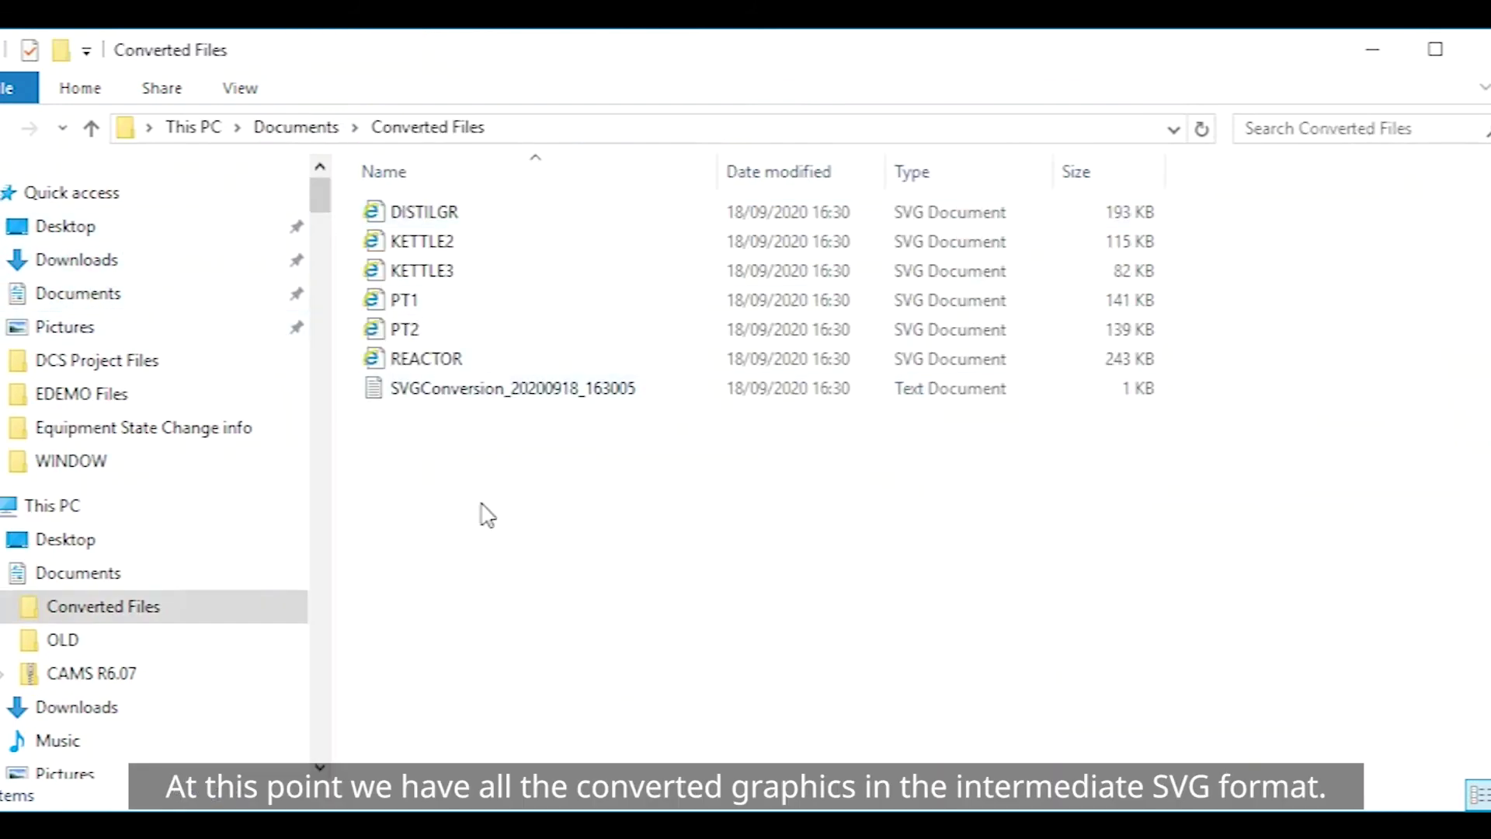
double_click(454, 392)
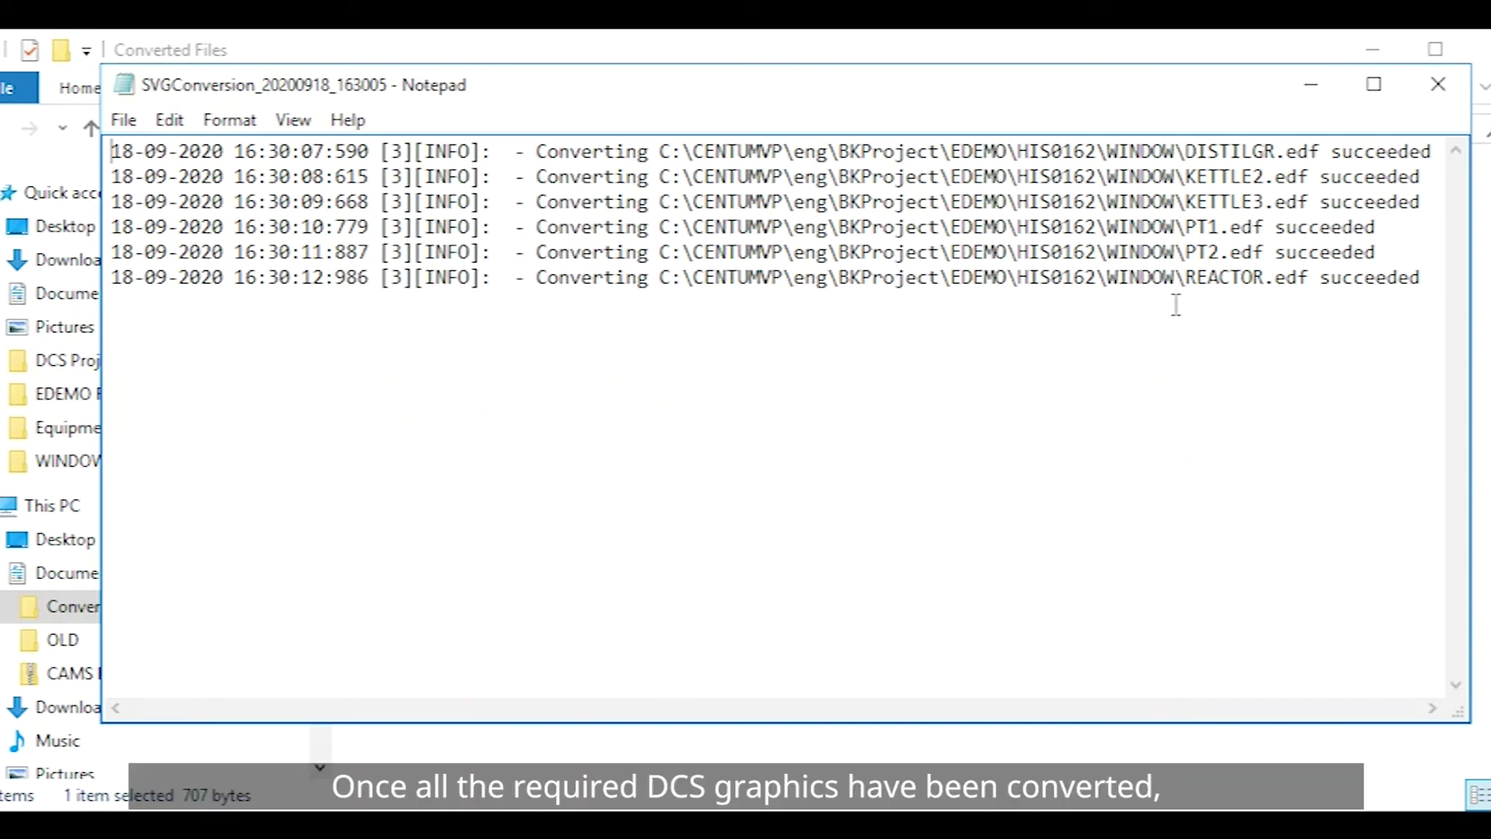
click(1430, 95)
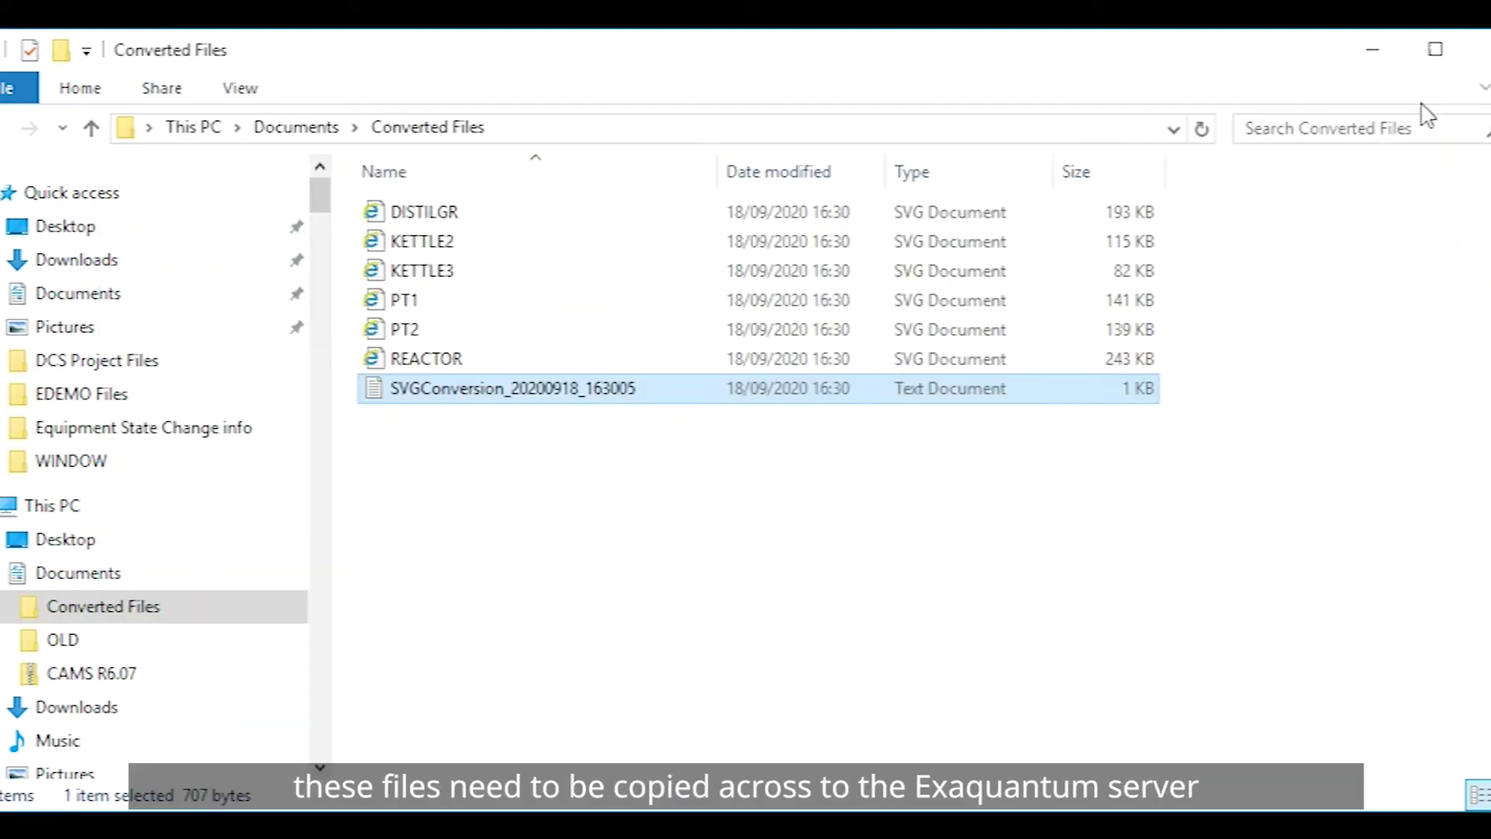
- Copy Converted Files from Documents onto the DEMOA Workbooks share and open the copy
click(330, 132)
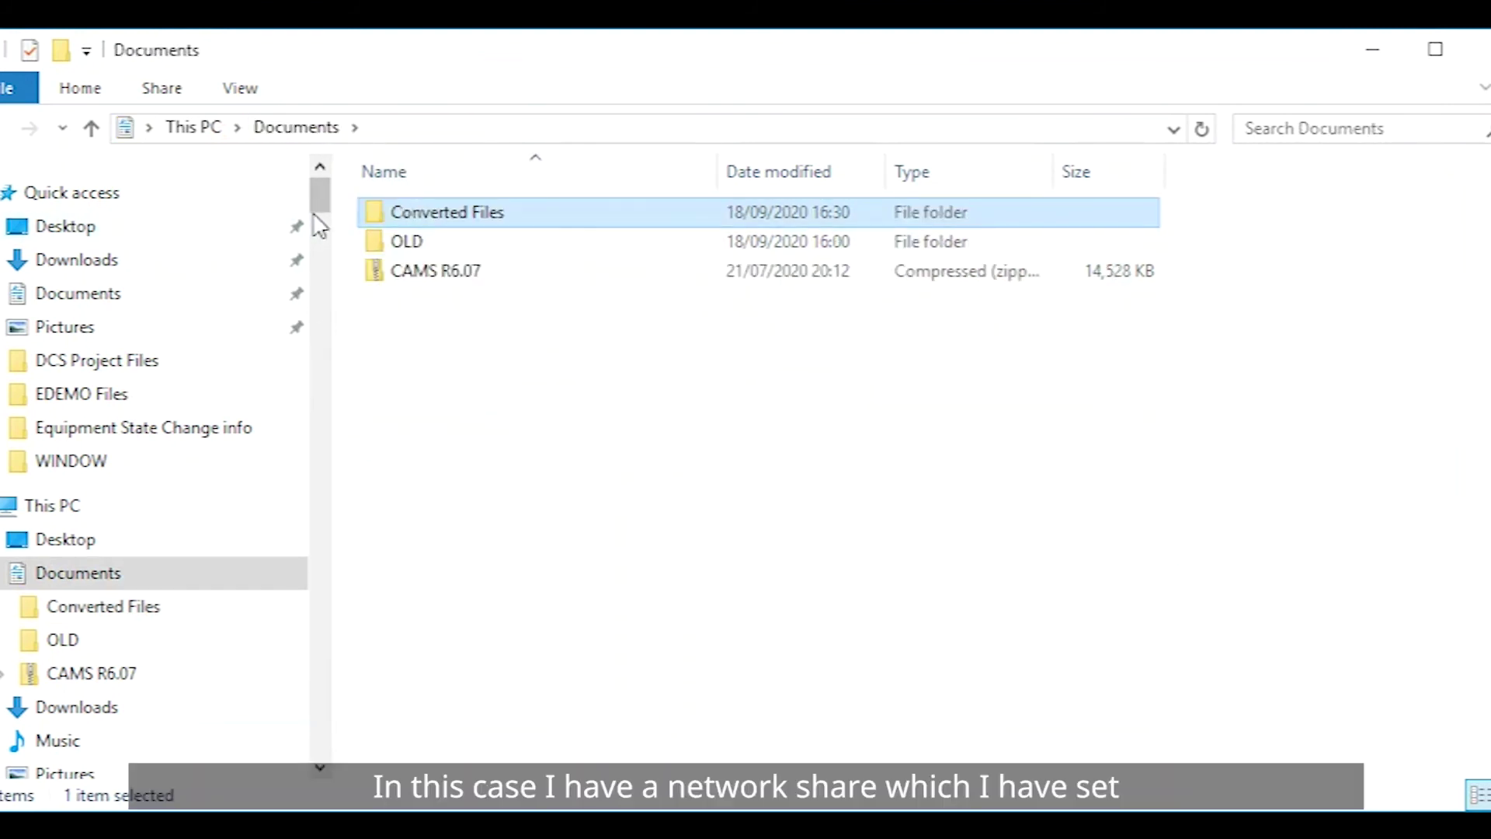
drag(316, 205, 334, 443)
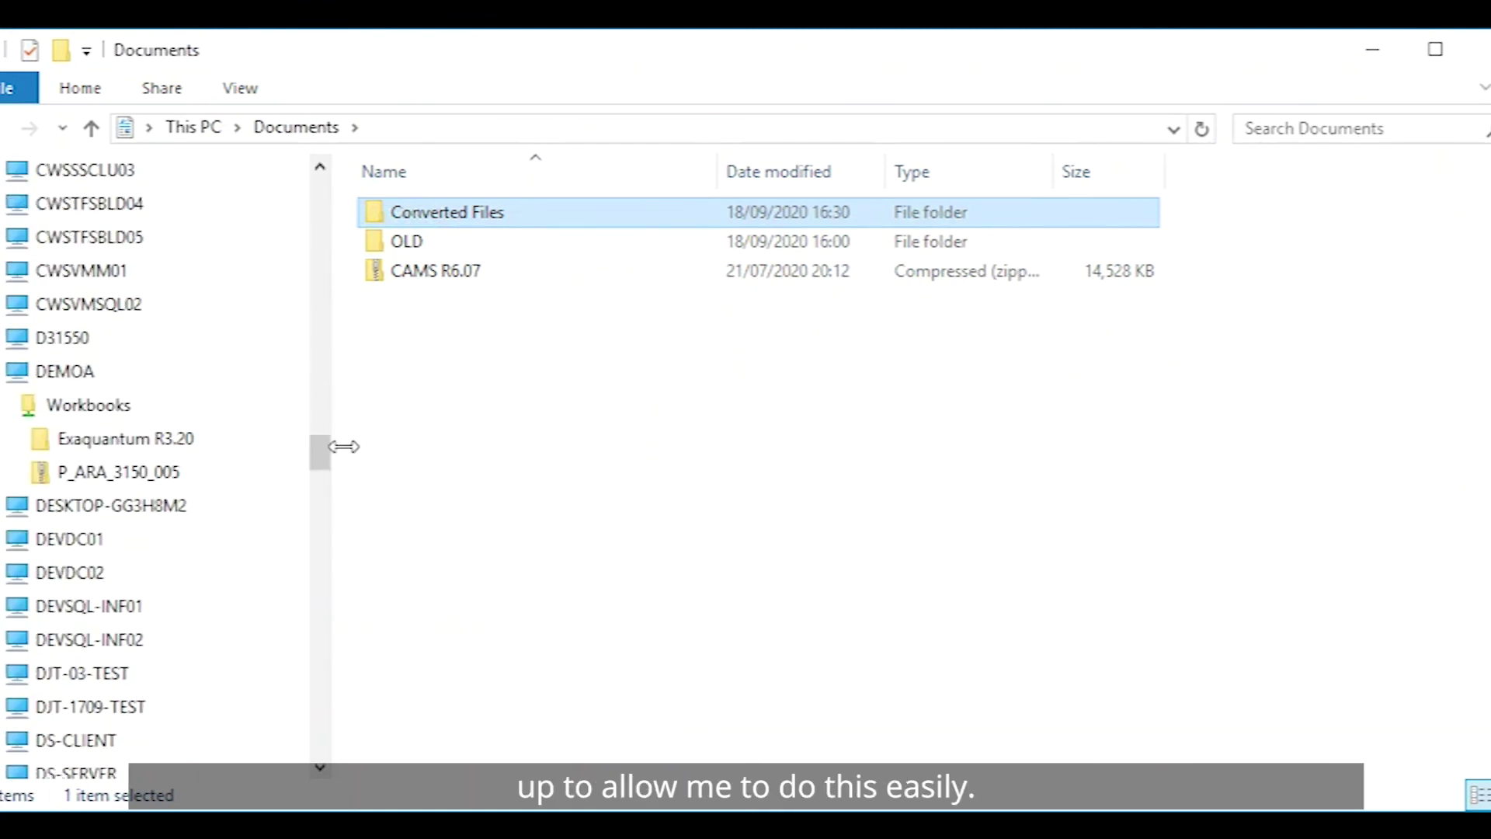
drag(454, 219, 135, 405)
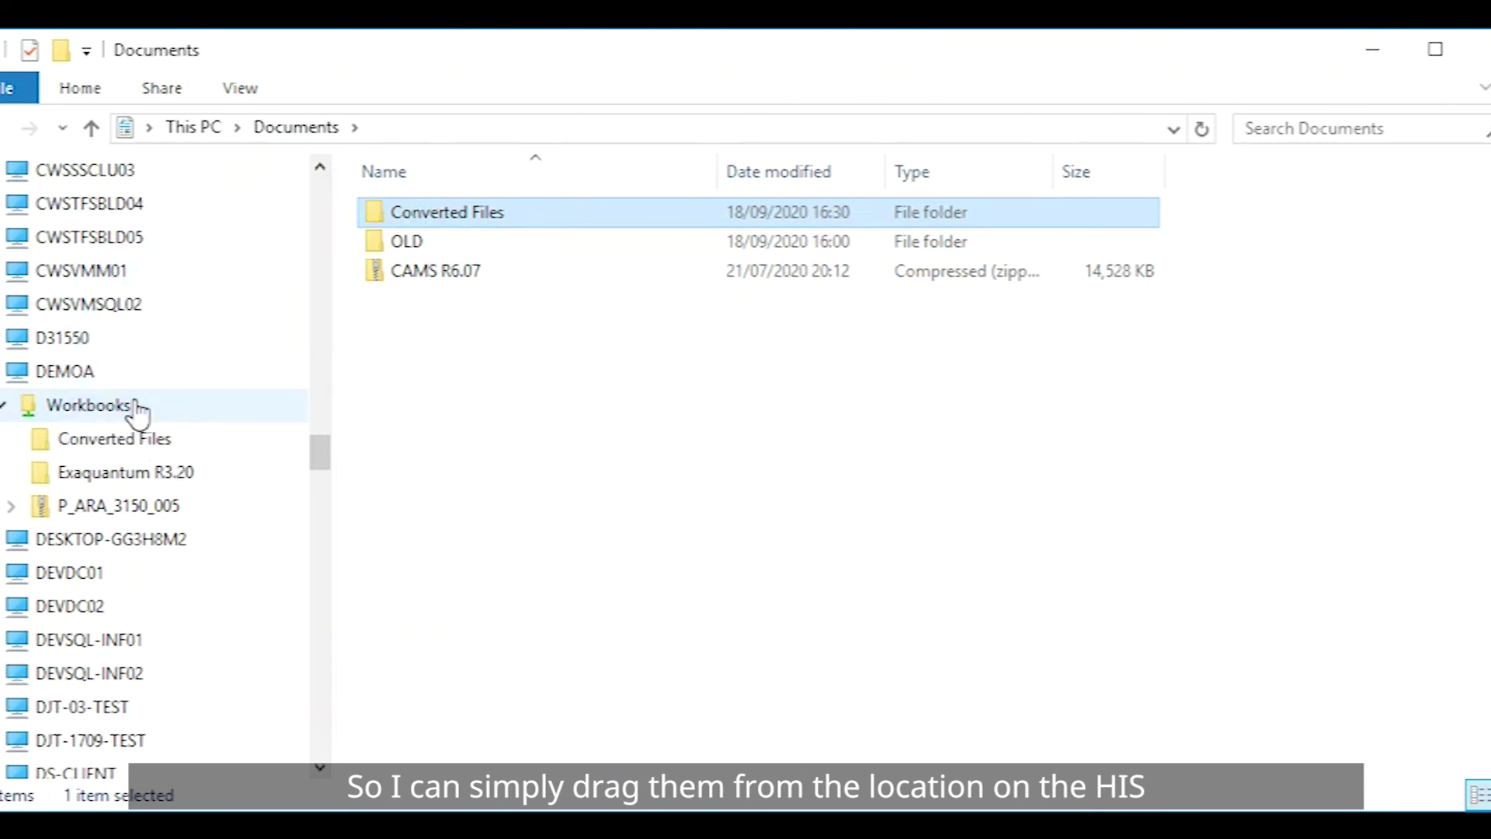
click(123, 448)
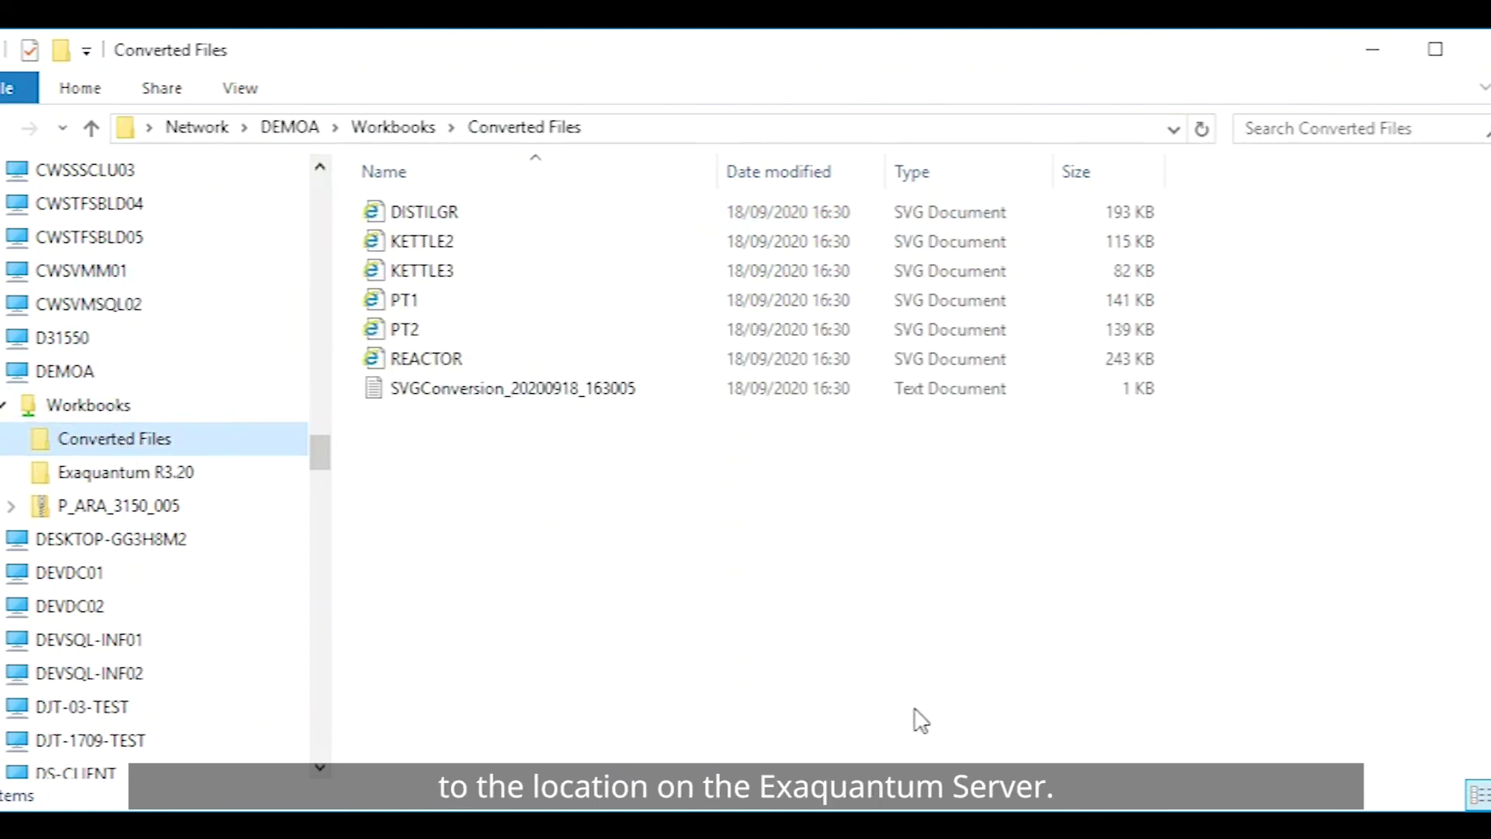